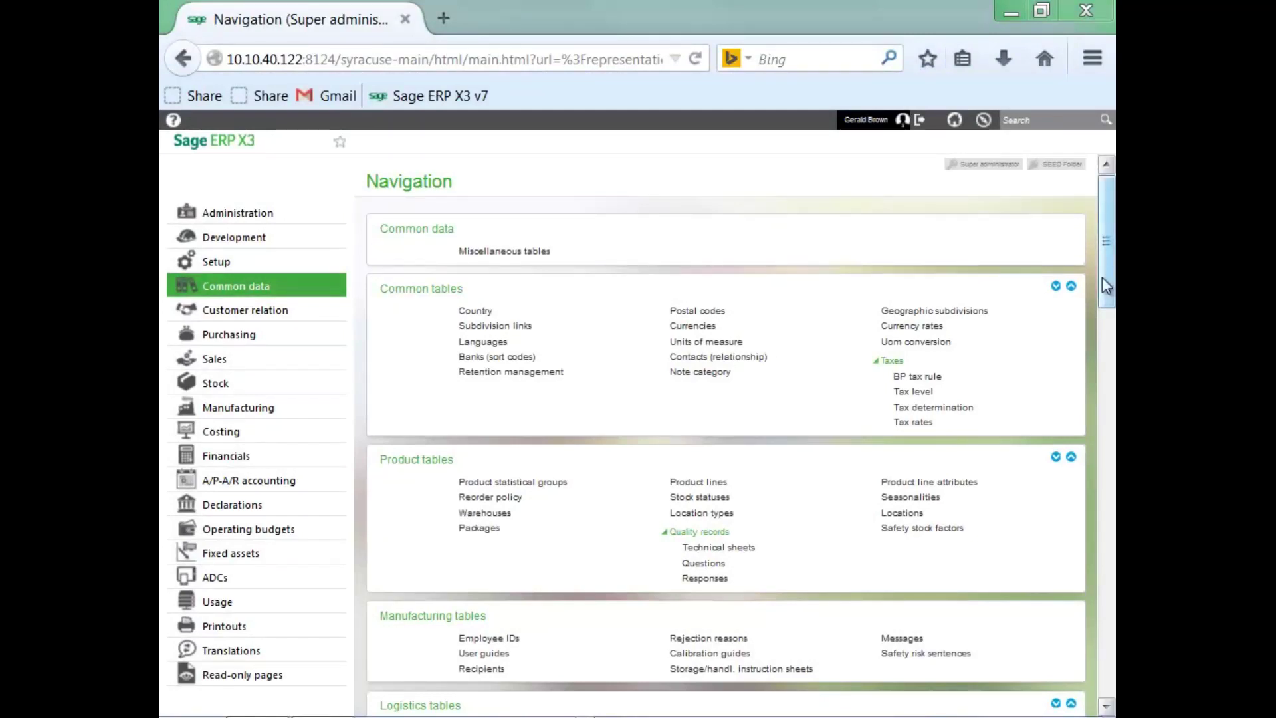
Scroll the Common data navigation page down to reveal its table sections.
drag(1106, 279, 1087, 511)
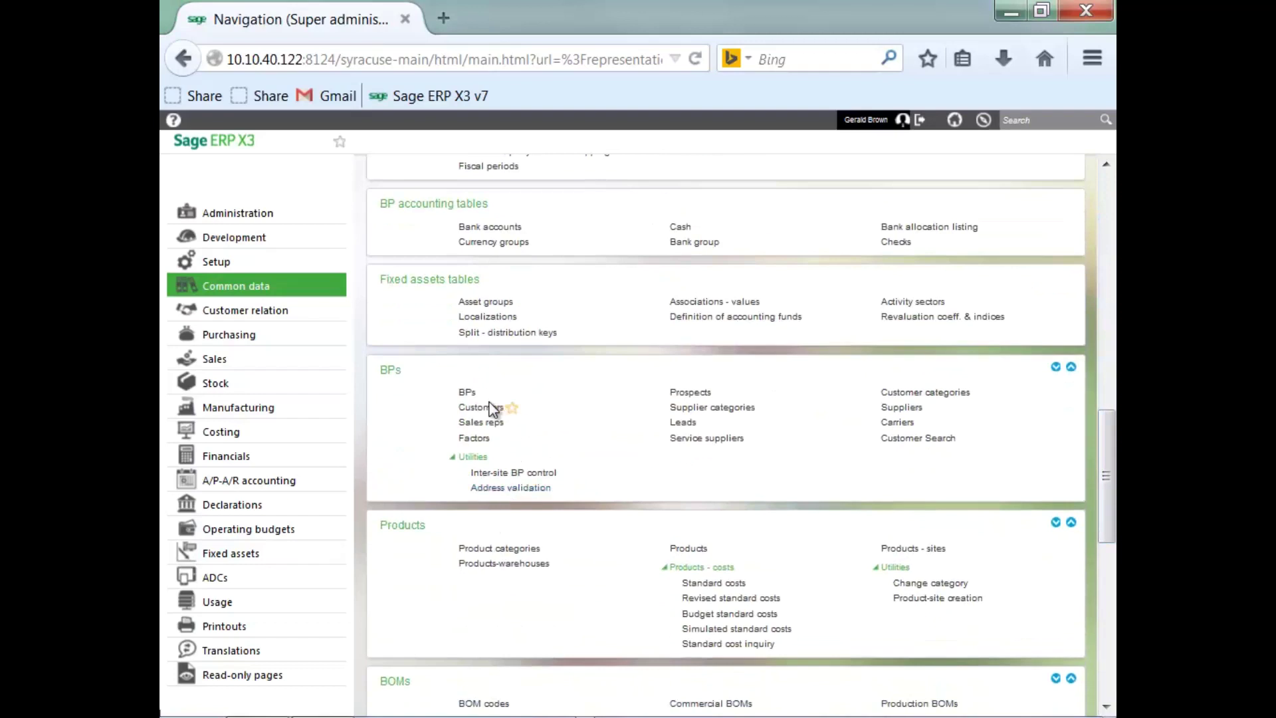
Open the Customers function from the BPs section.
click(484, 406)
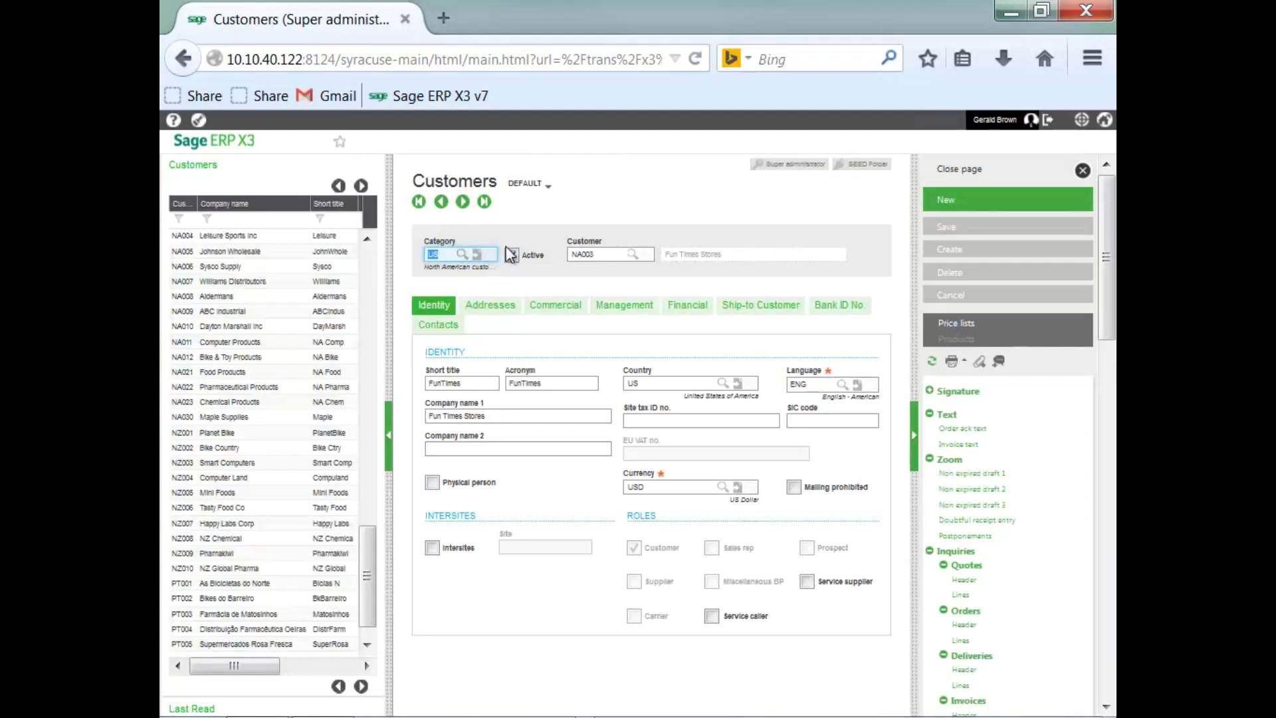
Tunnel into the US customer category and set the side list's Category filter to All.
click(476, 257)
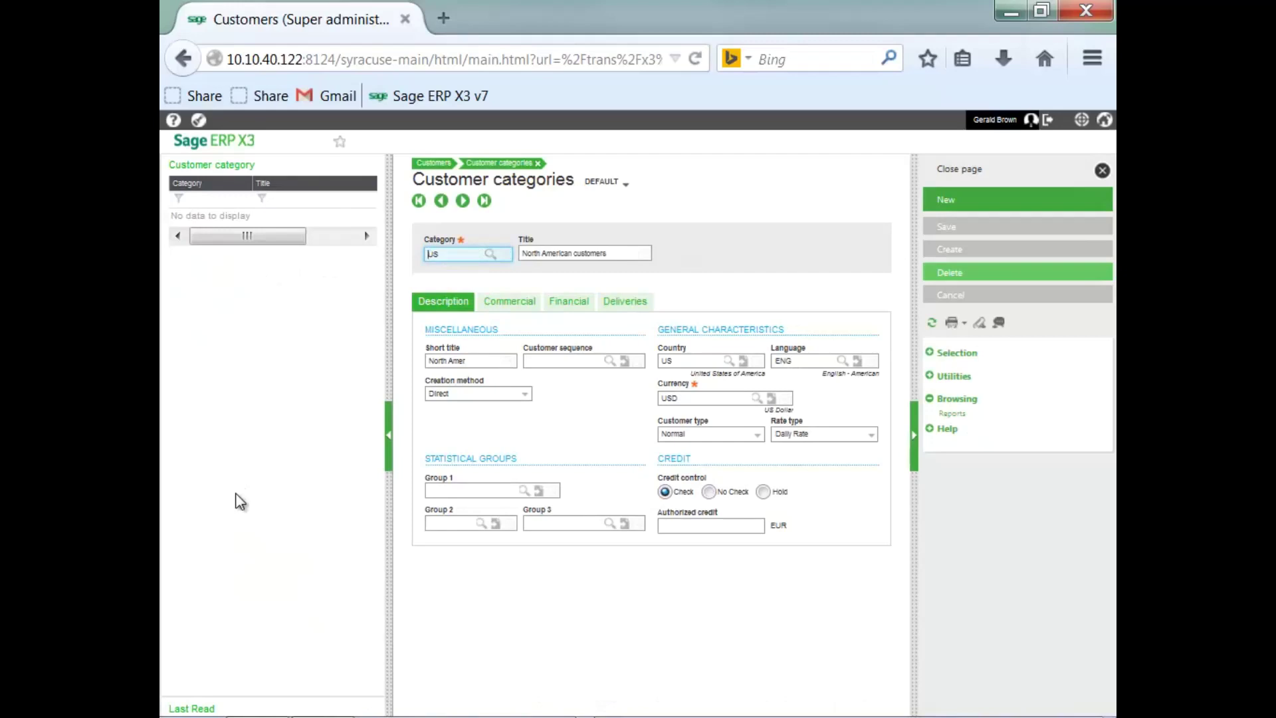
click(189, 200)
click(193, 205)
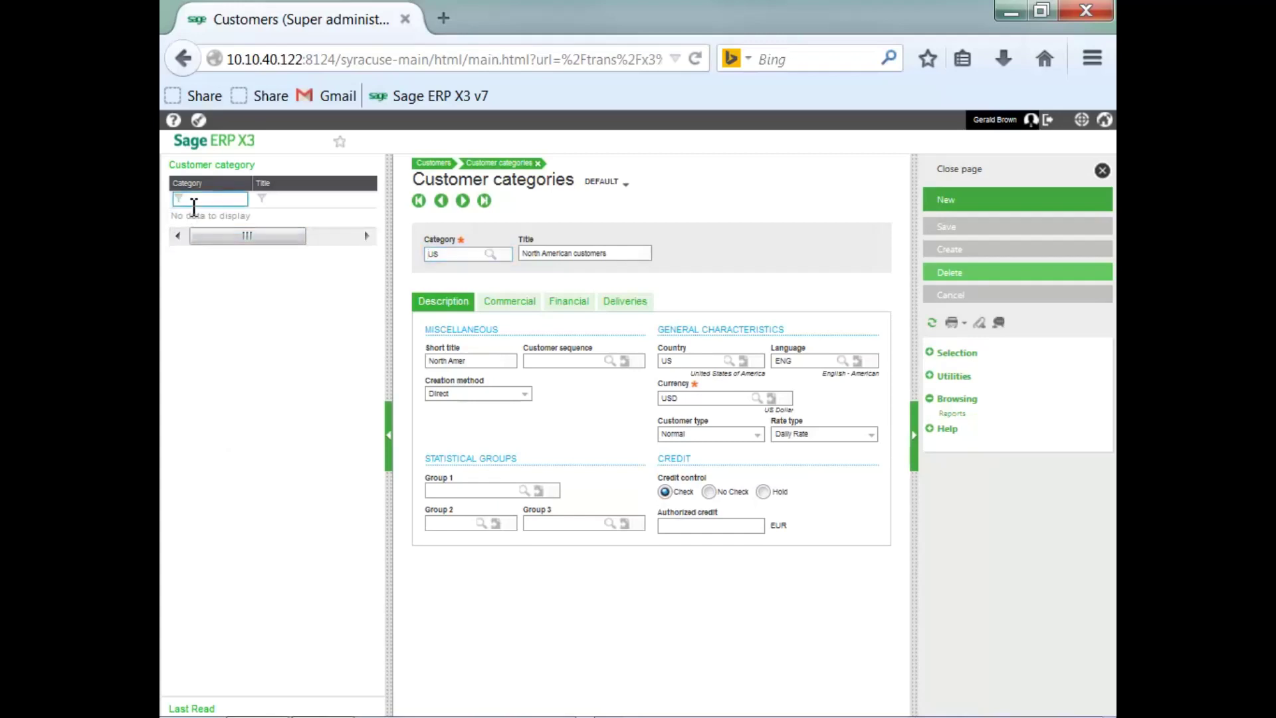
click(178, 198)
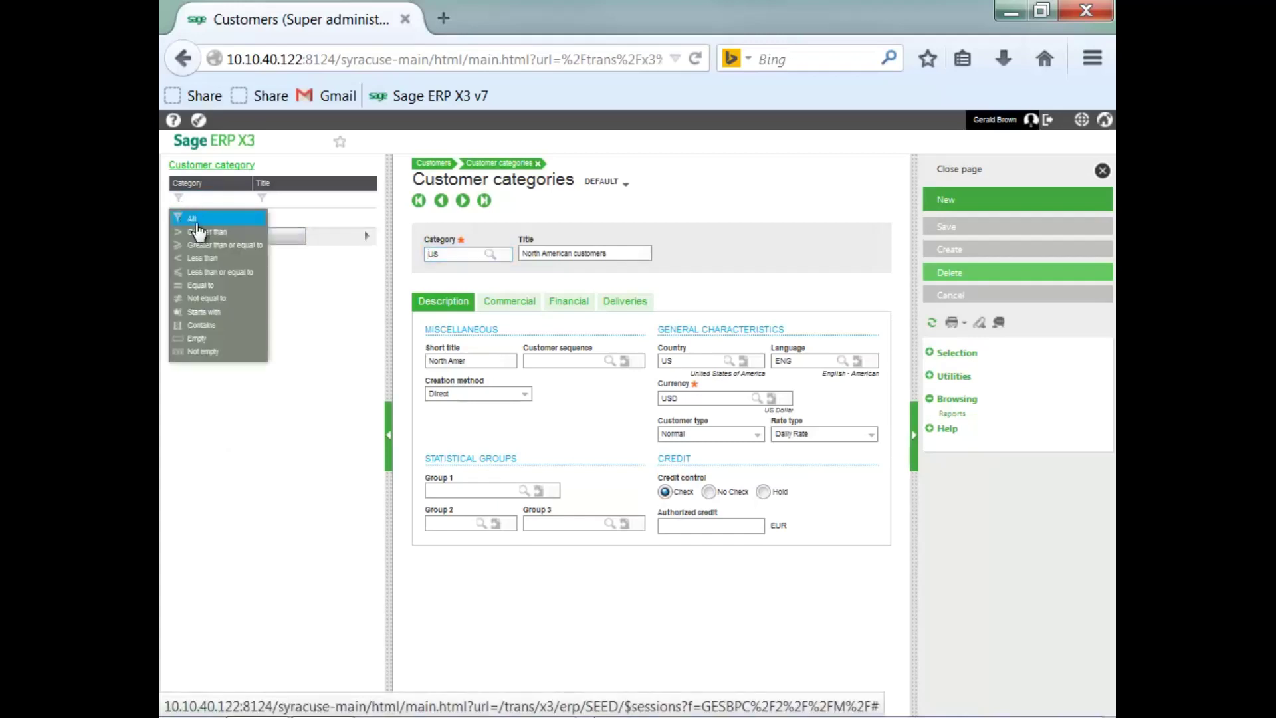
click(197, 224)
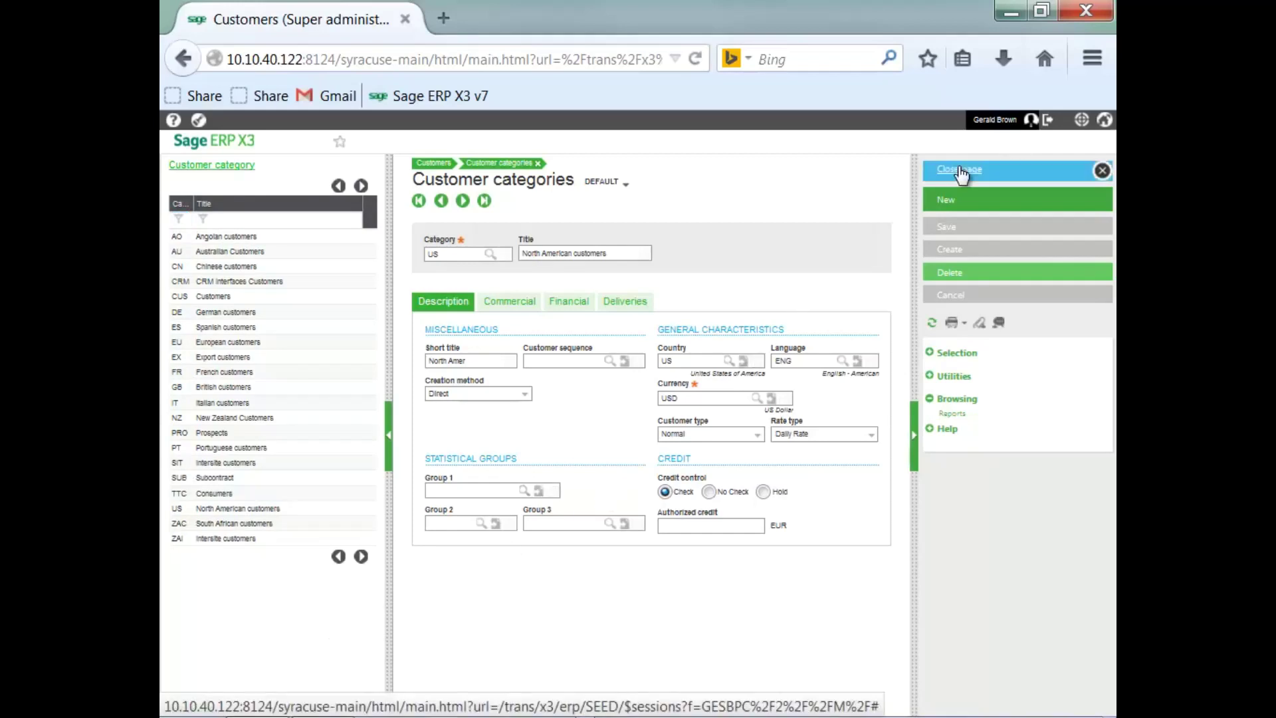
Close the category and customer pages and open Parameter values under Setup's General parameters.
click(946, 177)
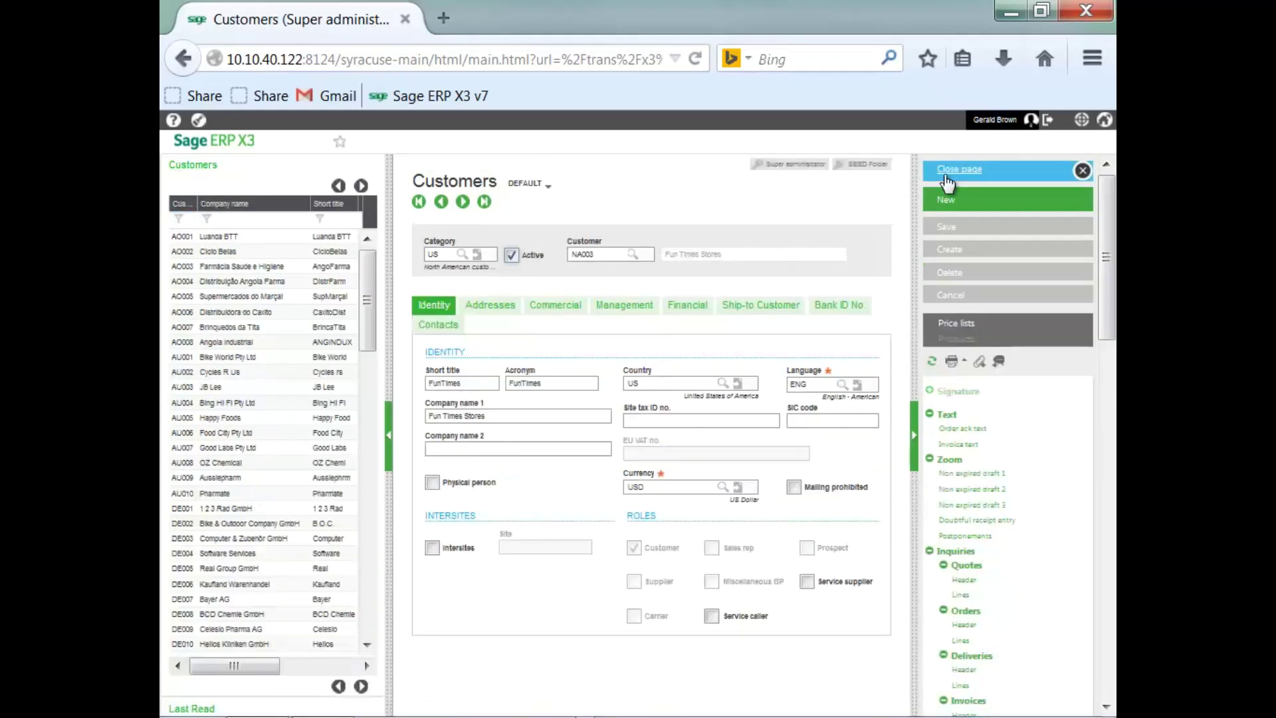
click(961, 168)
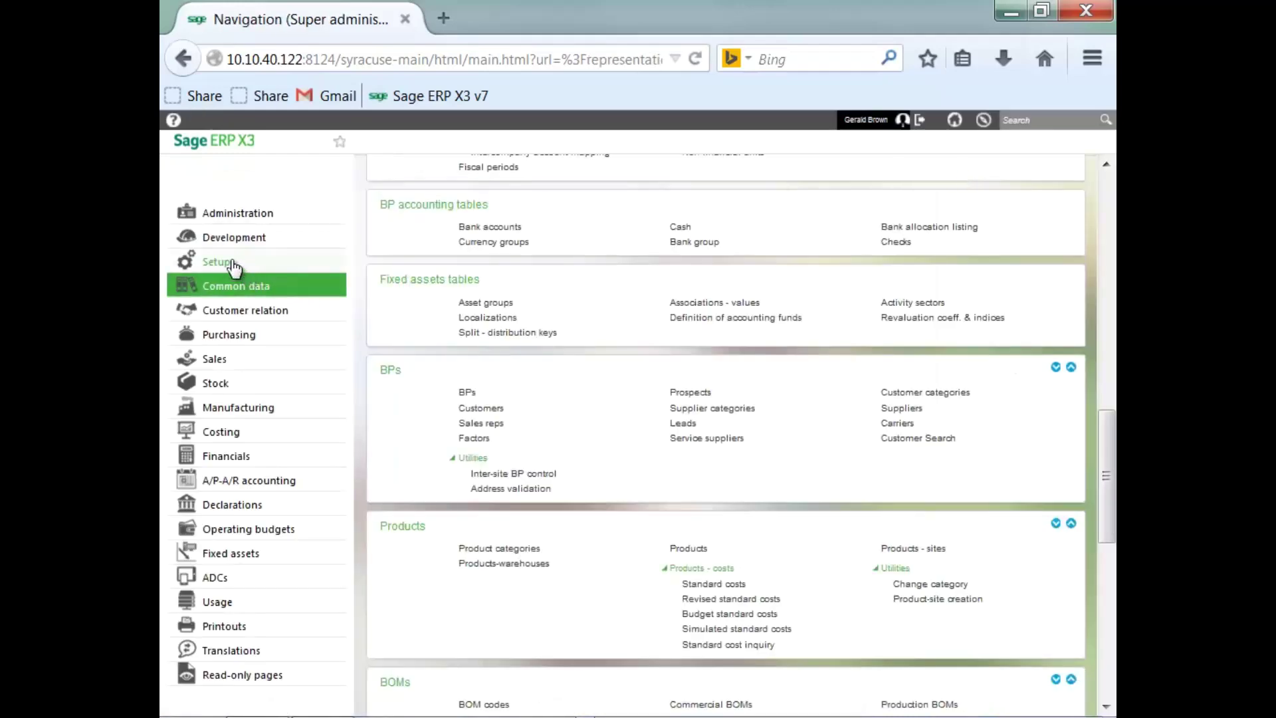
click(234, 263)
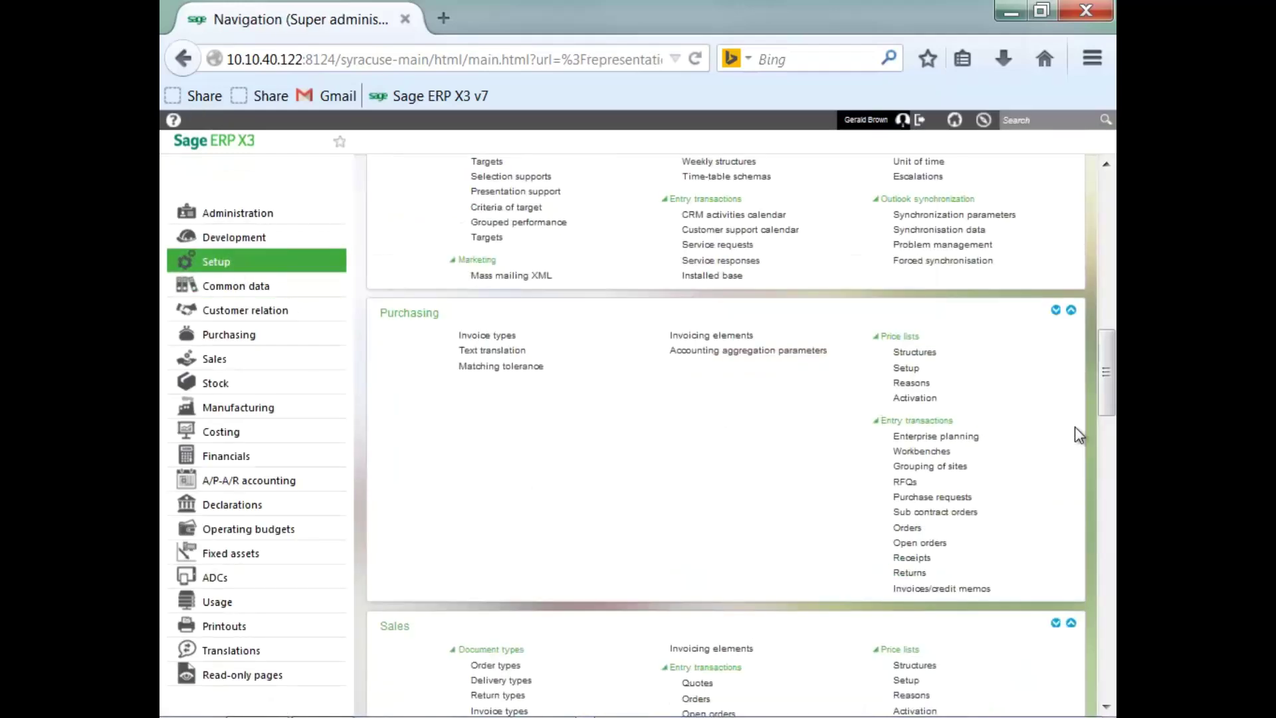
drag(1102, 358, 1094, 249)
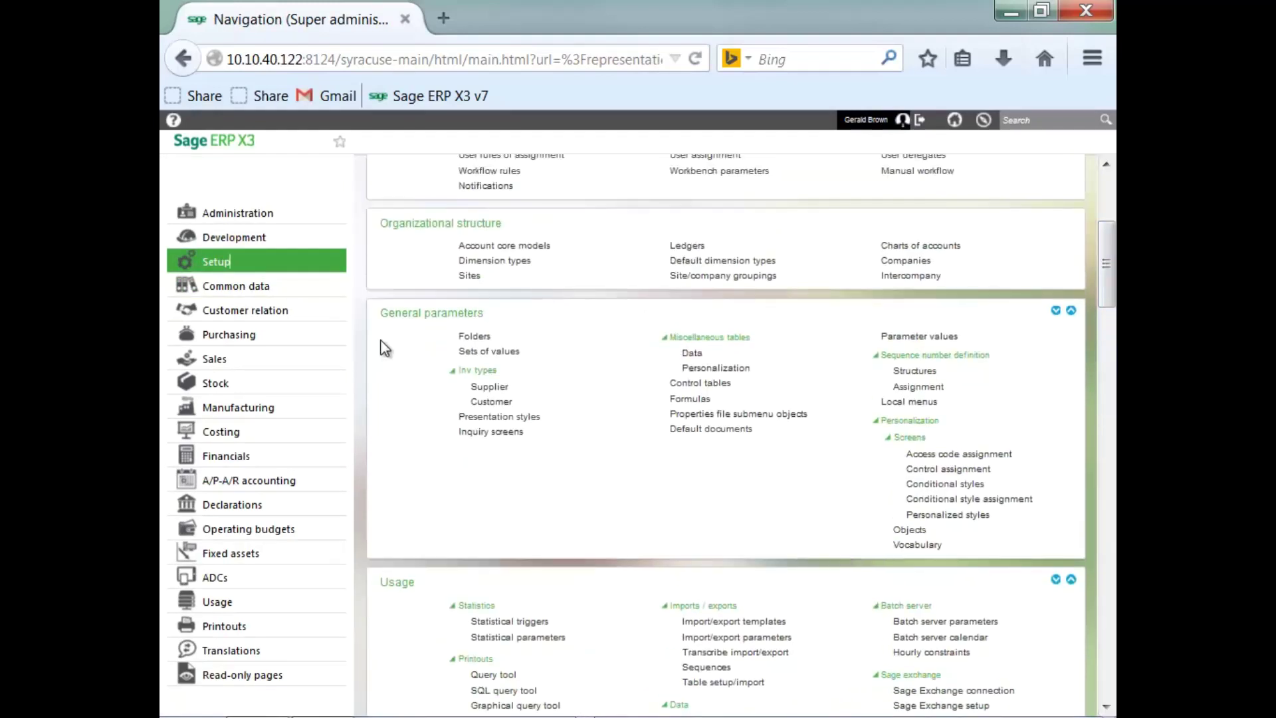
click(901, 337)
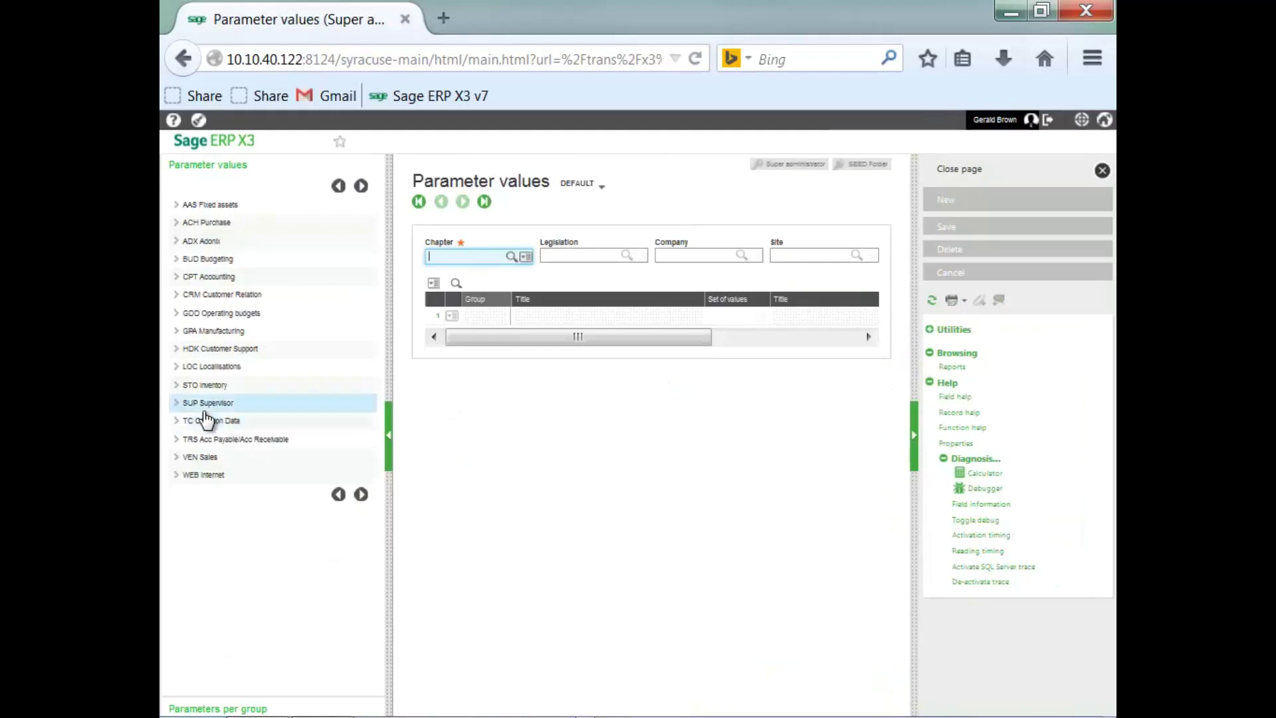
Load the SUP Supervisor parameters for the SEED folder.
click(176, 404)
click(188, 422)
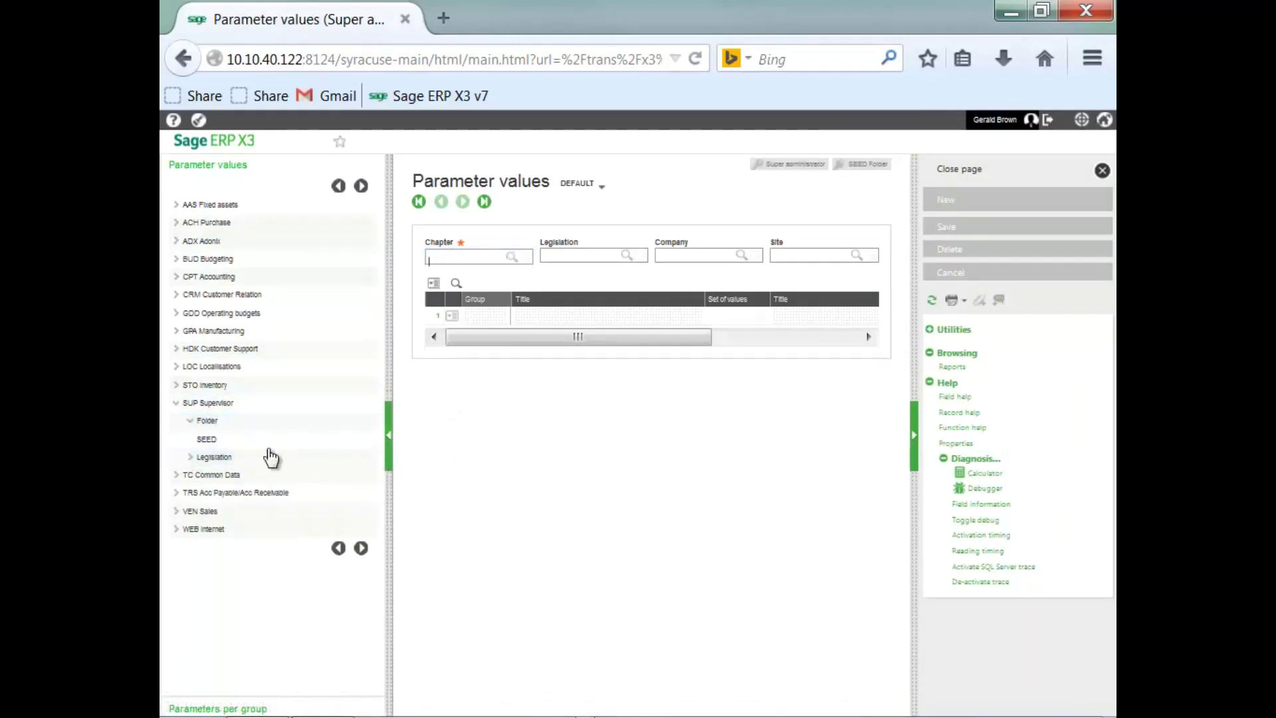
click(208, 441)
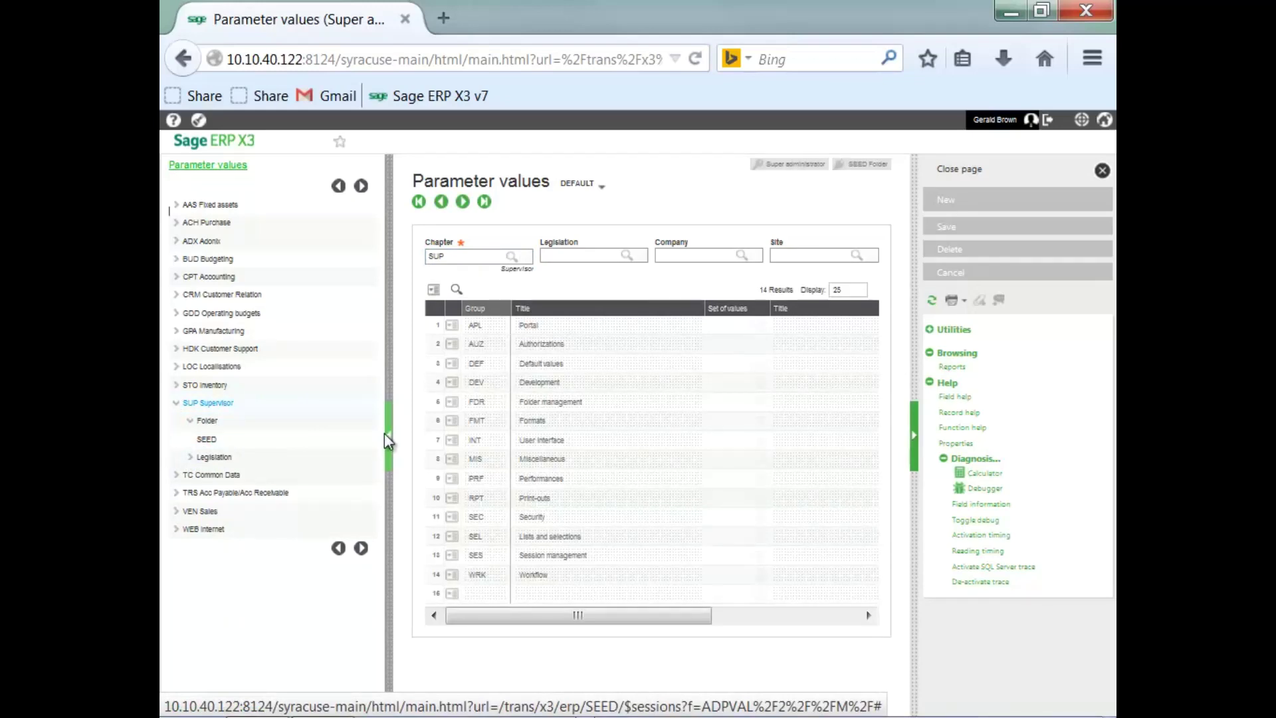
Browse the CPT Accounting and TC Common Data chapters, collapsing SUP Supervisor.
click(176, 278)
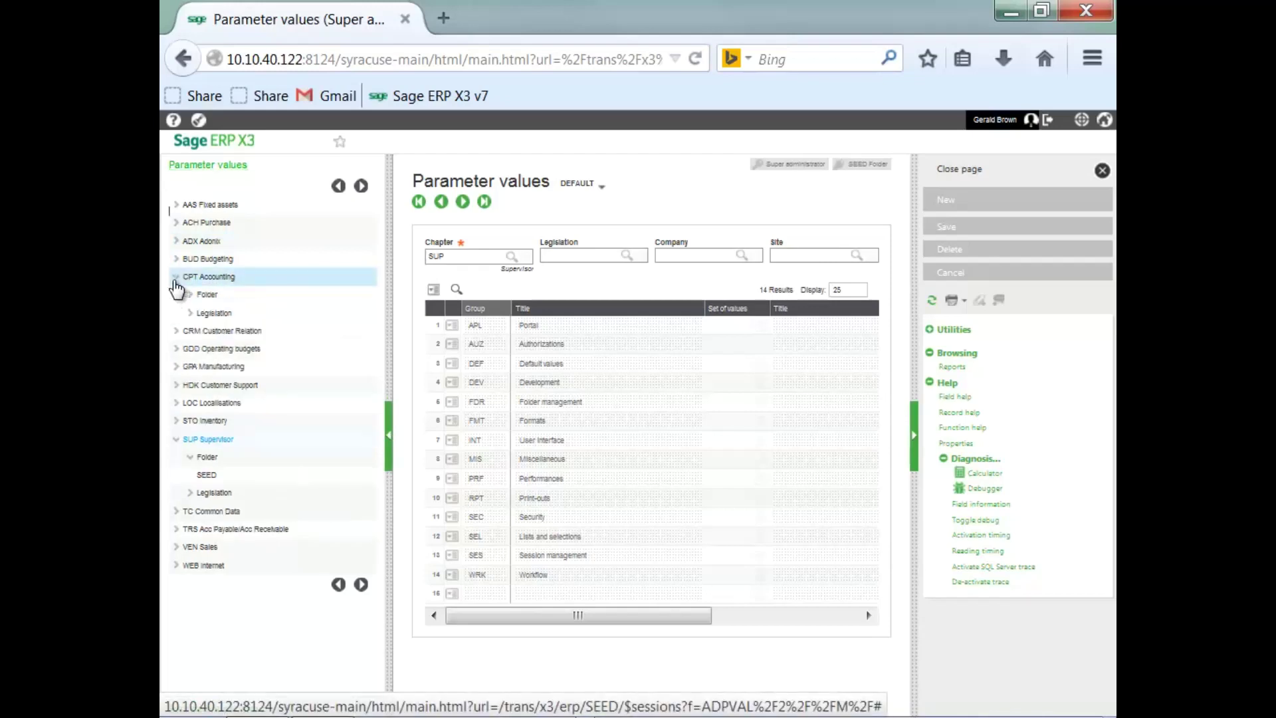
click(190, 317)
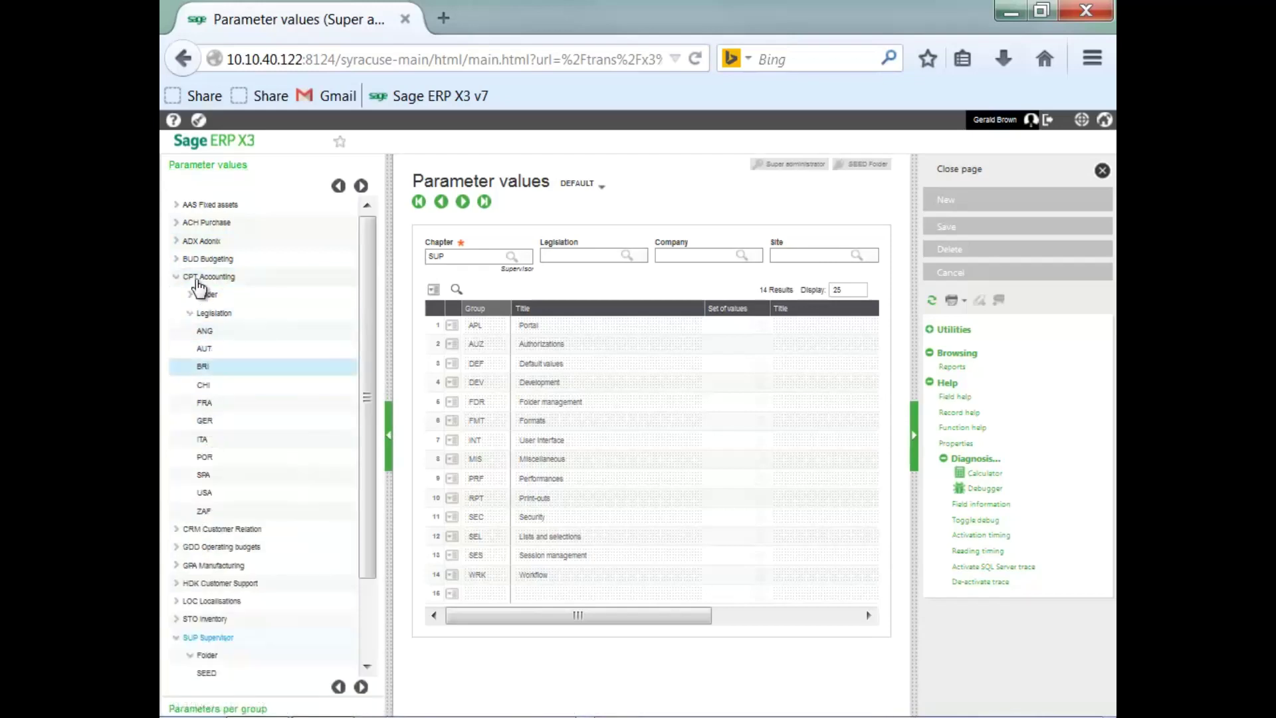
click(177, 278)
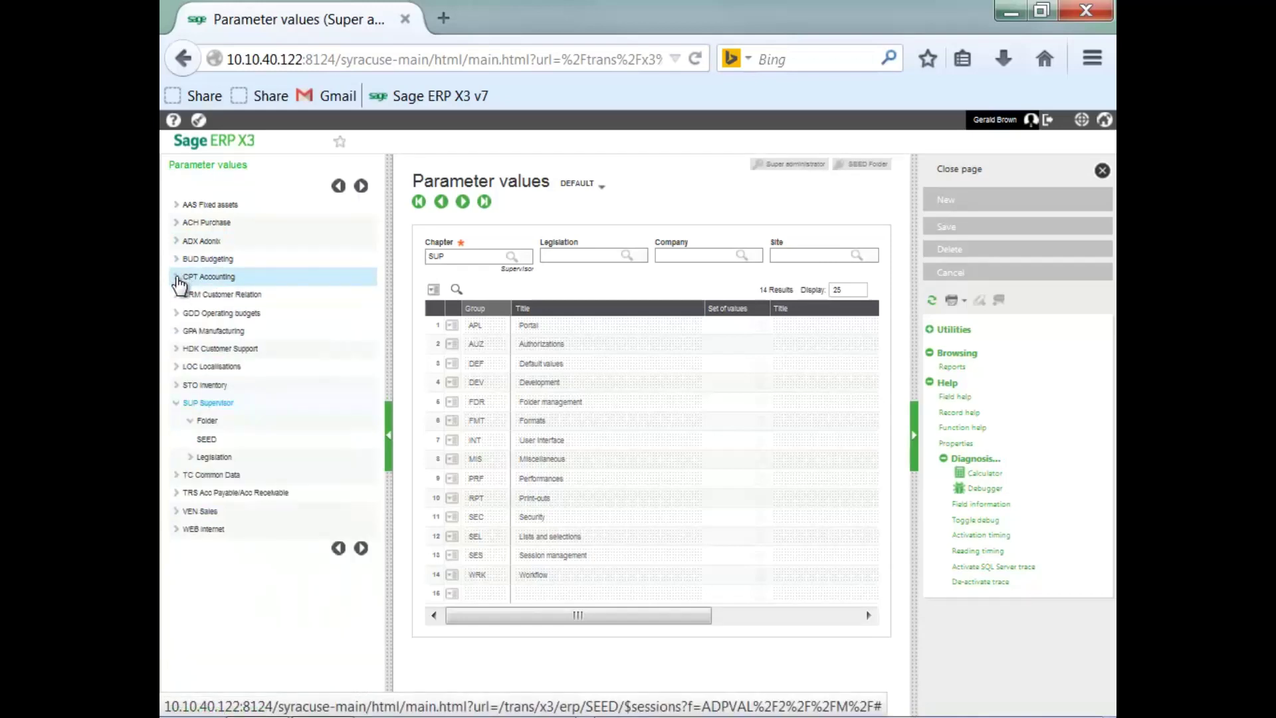
click(176, 403)
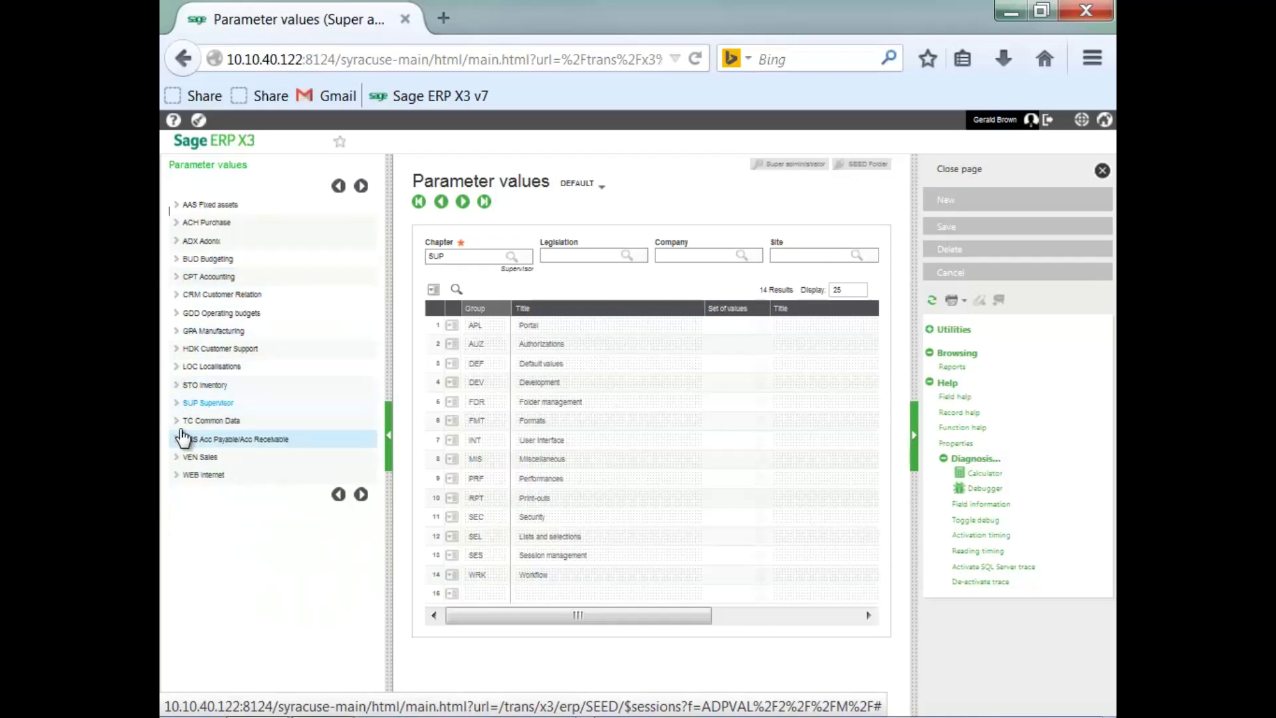
click(176, 421)
click(190, 474)
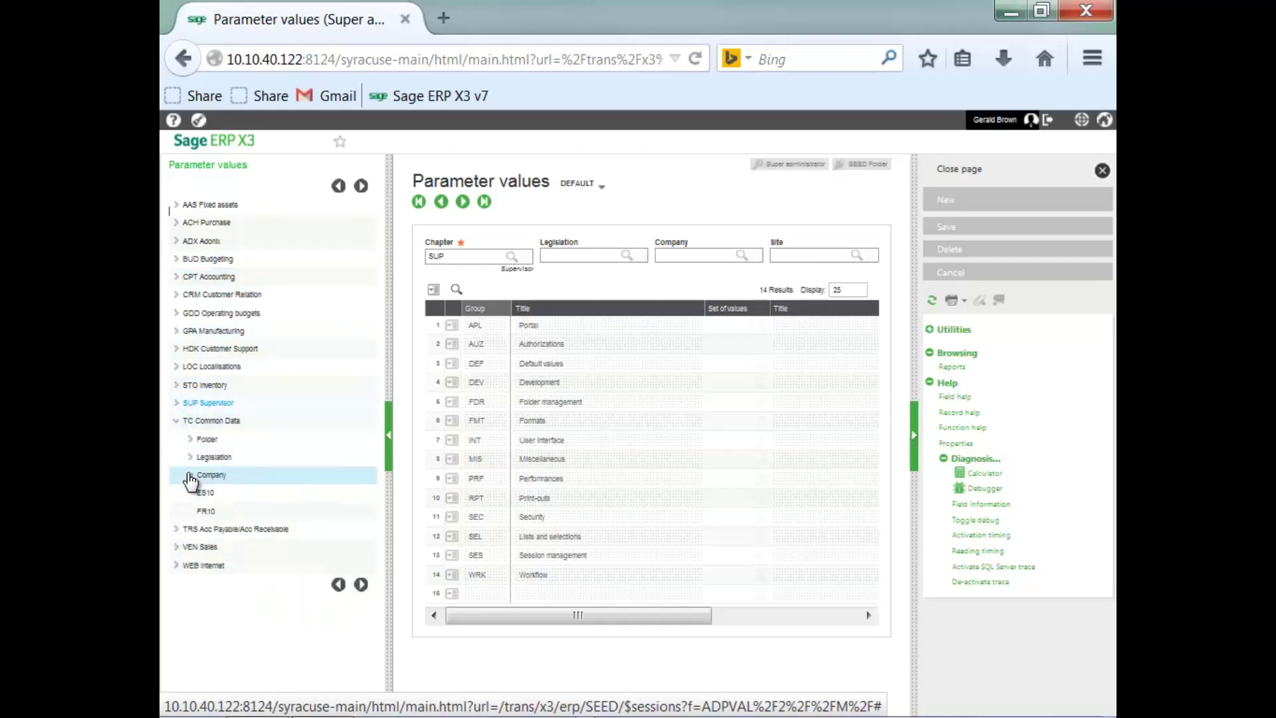
click(190, 475)
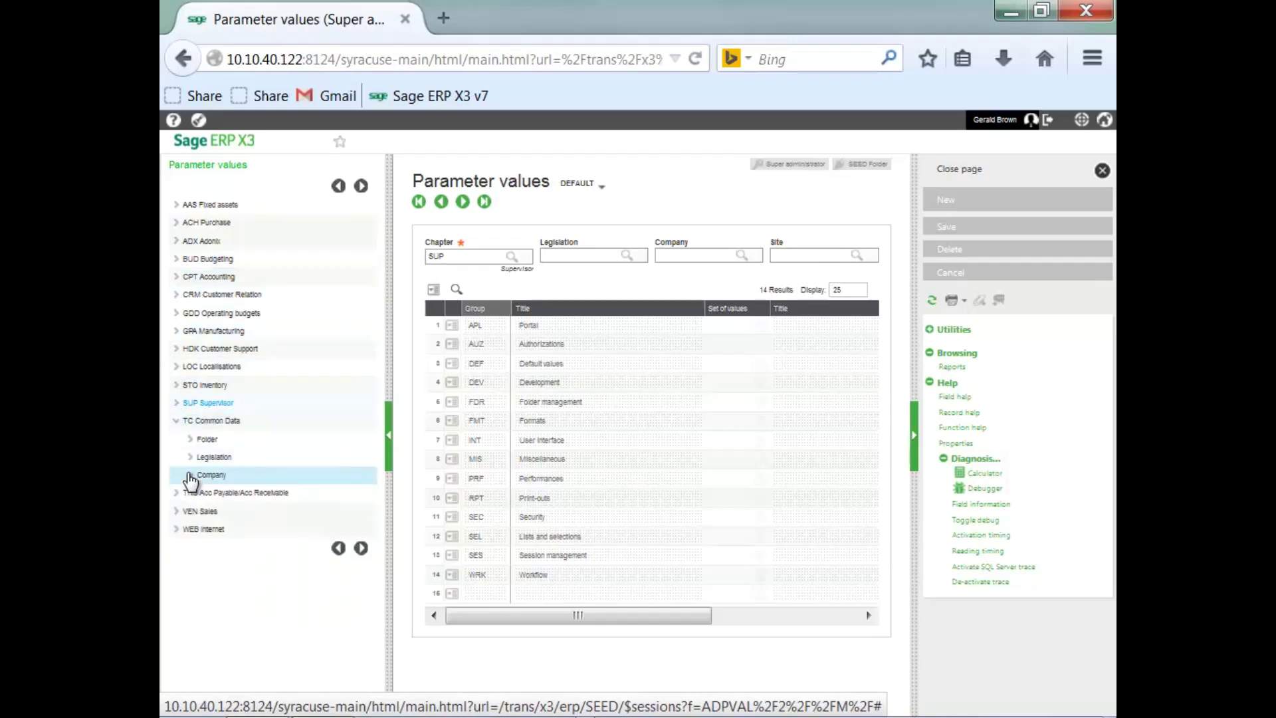
click(178, 421)
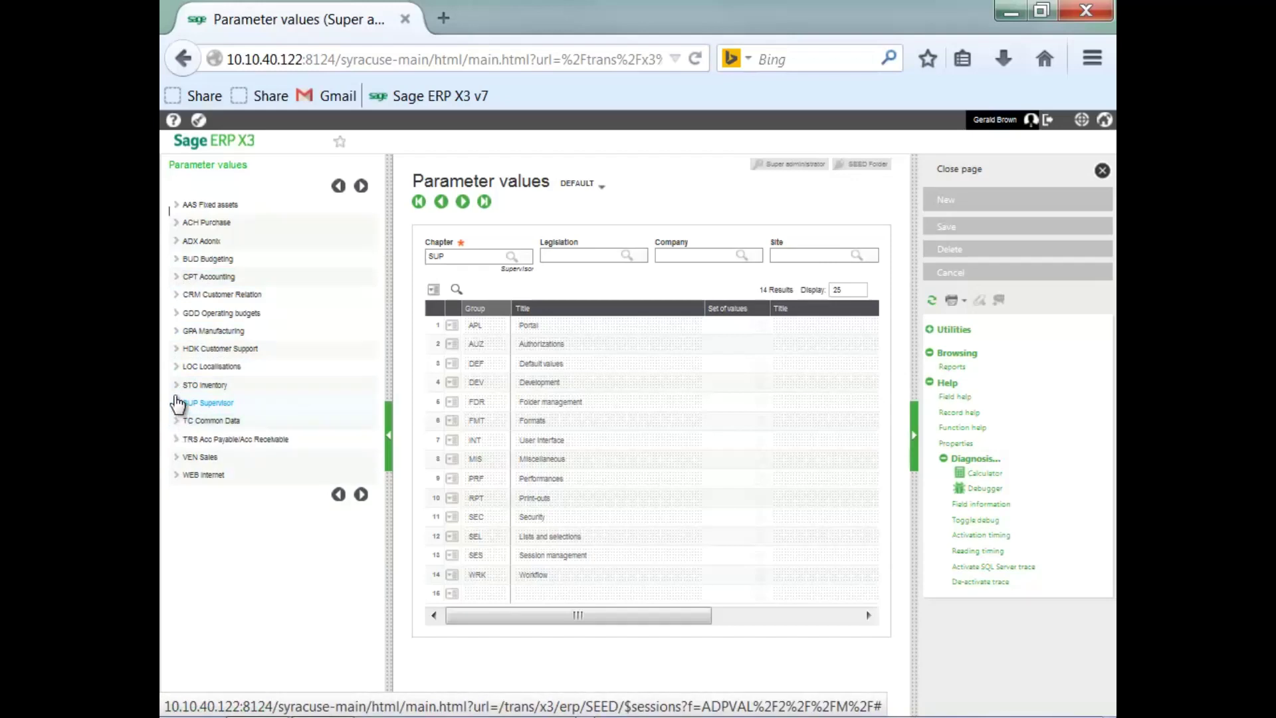
Browse the STO Inventory chapter's site list, then re-expand SUP Supervisor.
click(177, 386)
click(191, 442)
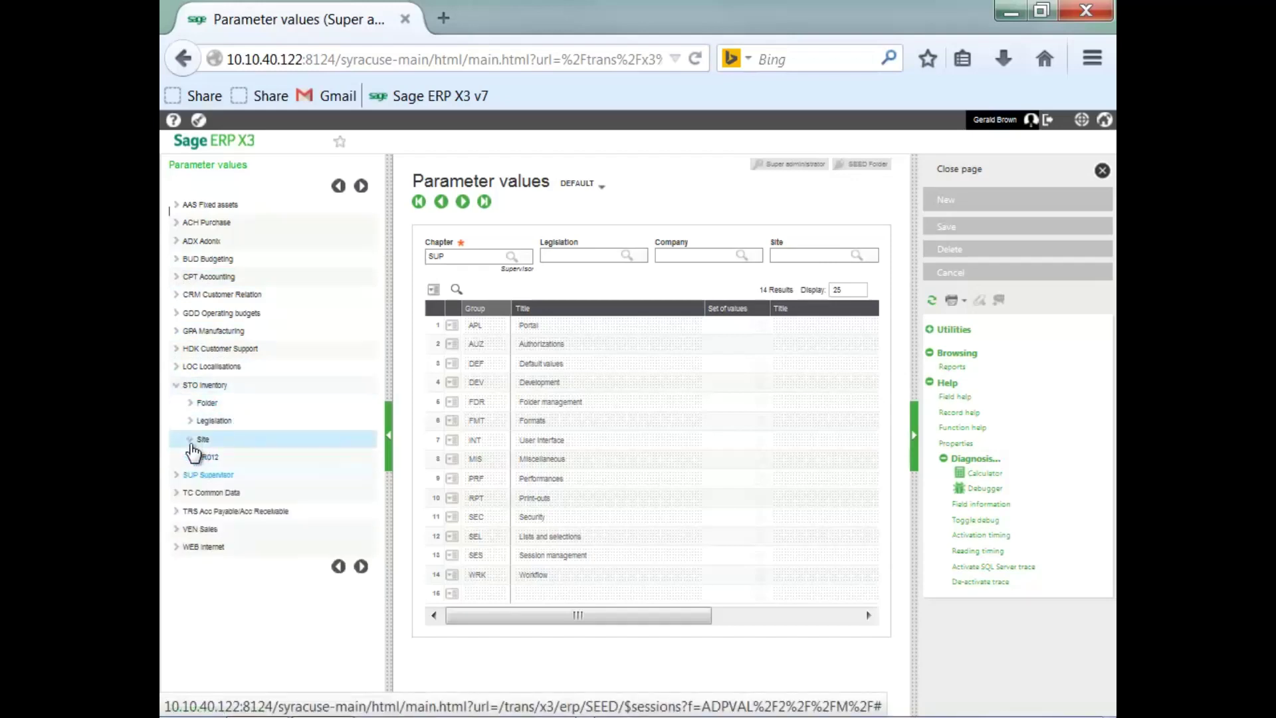
click(191, 441)
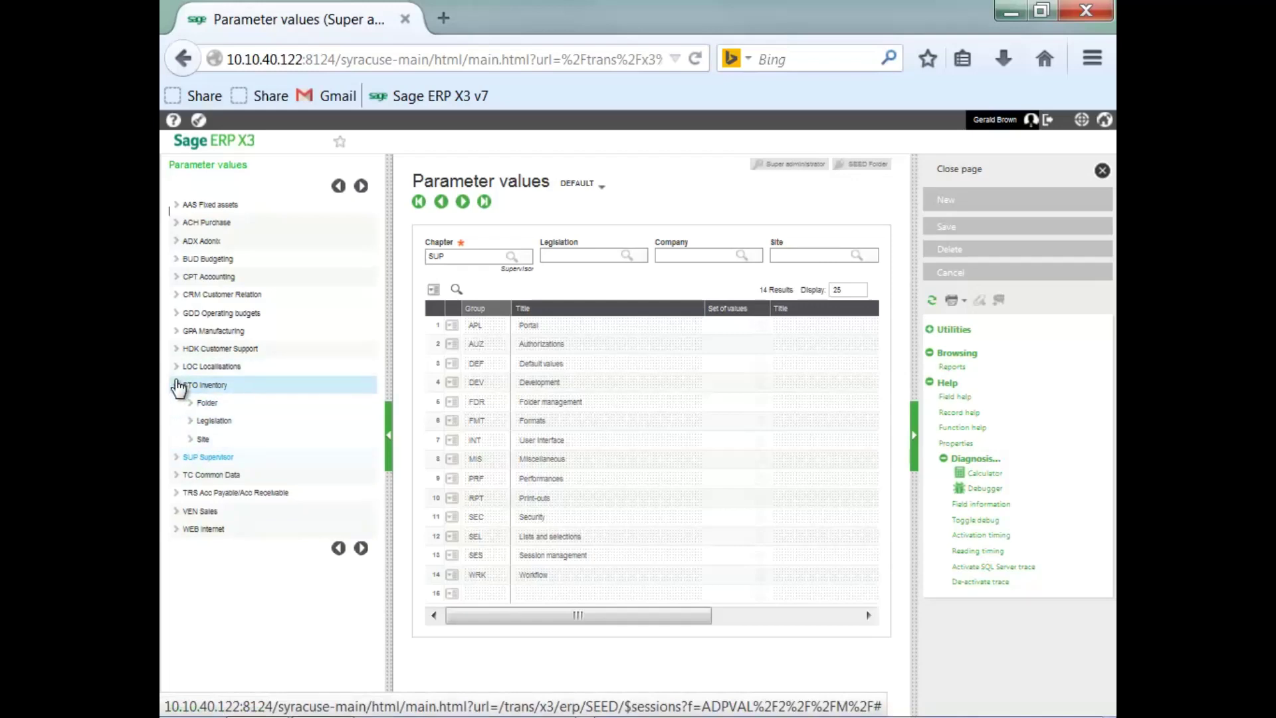
click(178, 386)
click(177, 402)
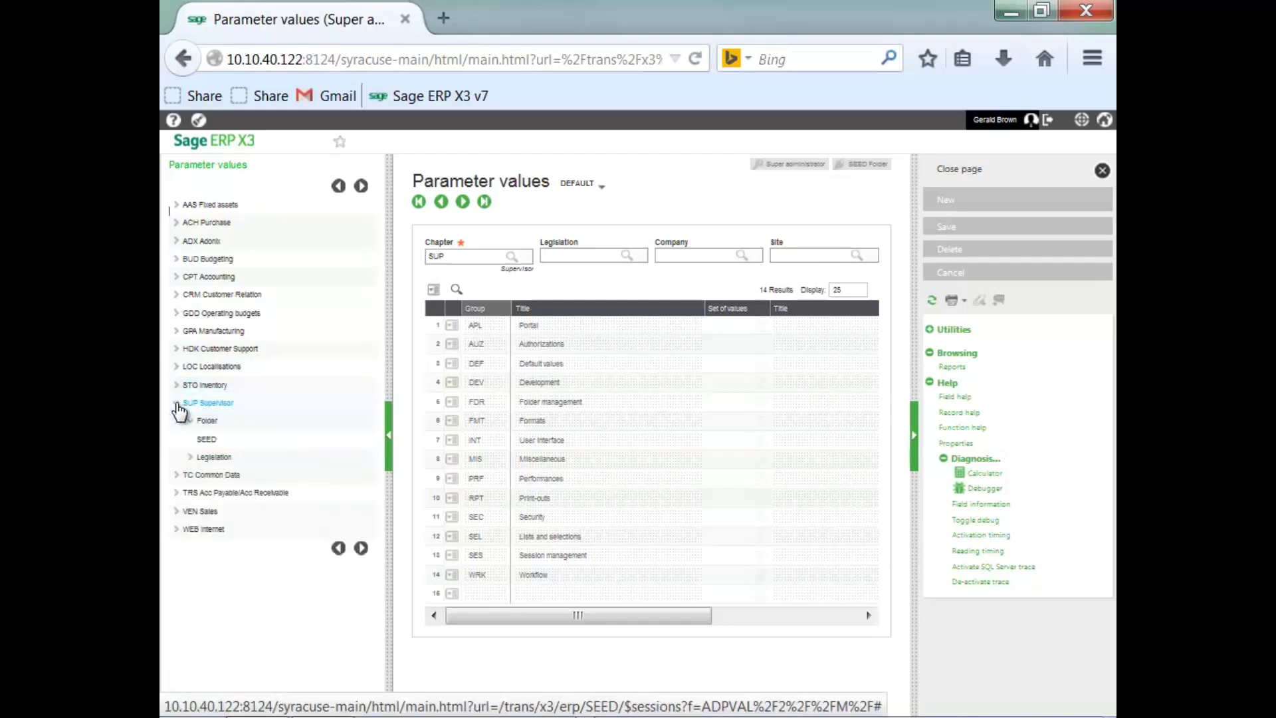
click(206, 442)
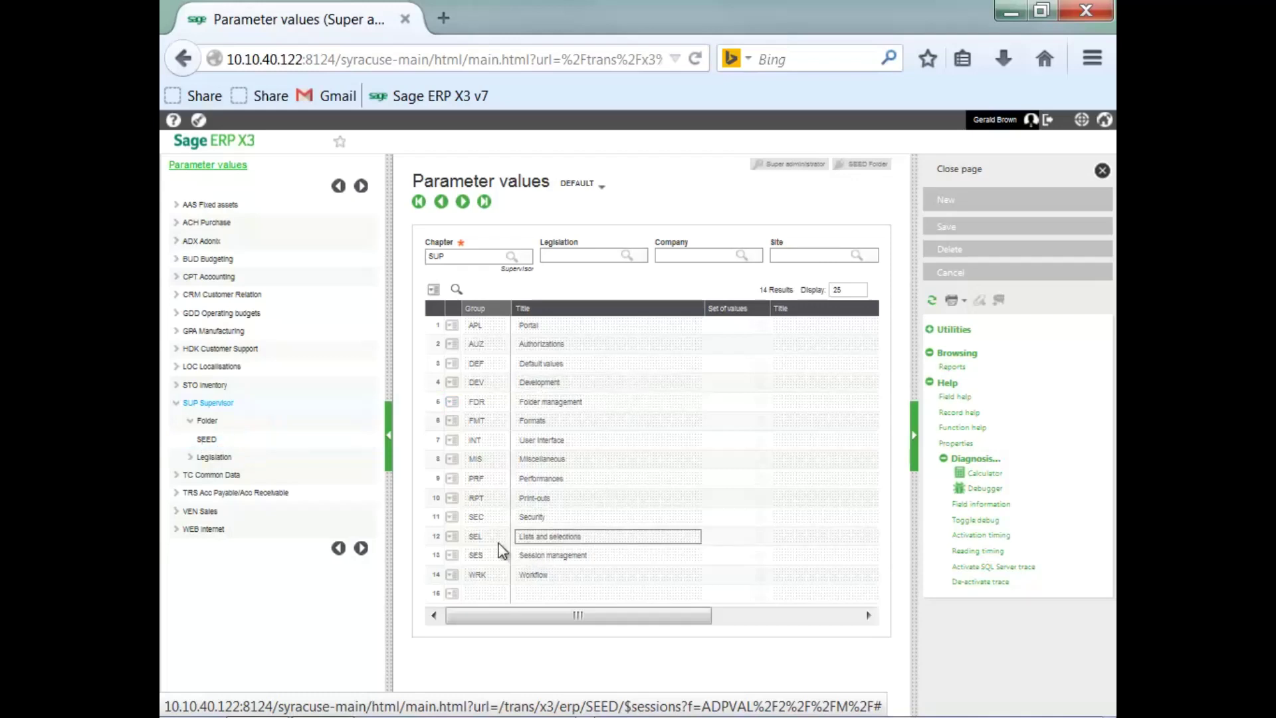
Open the Detail of the SEL Lists and selections parameter group.
click(453, 540)
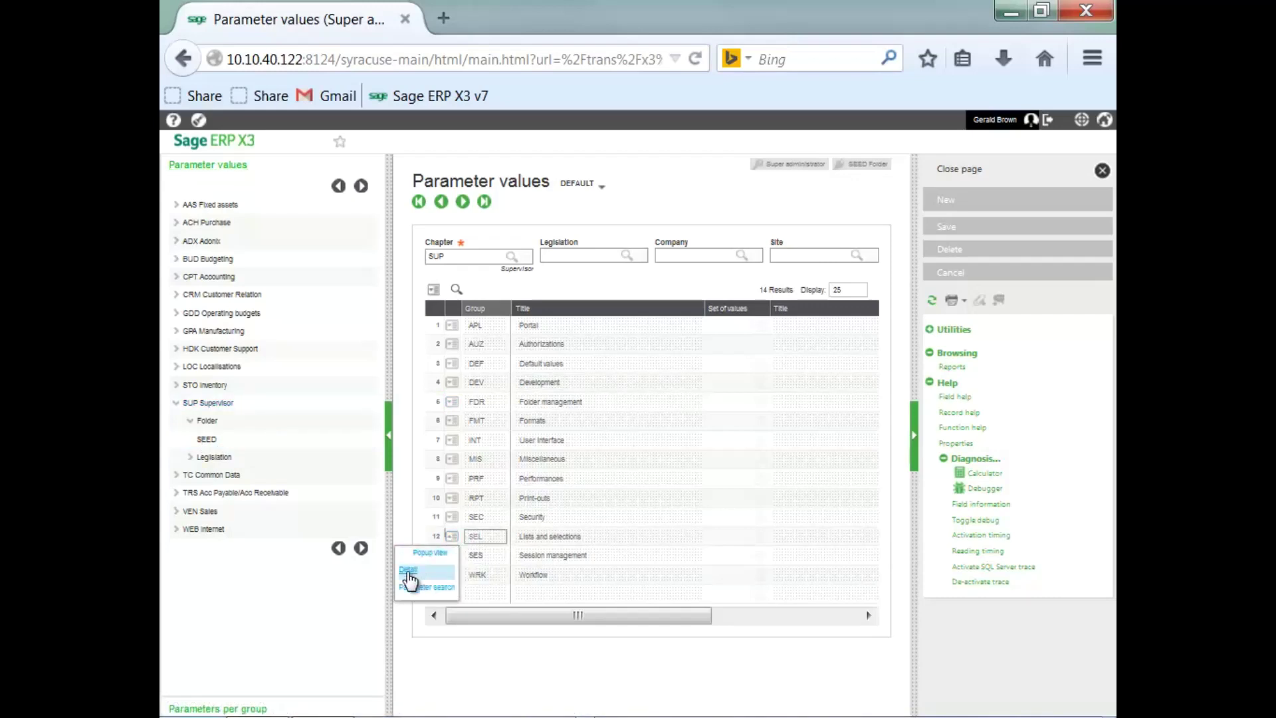
click(408, 570)
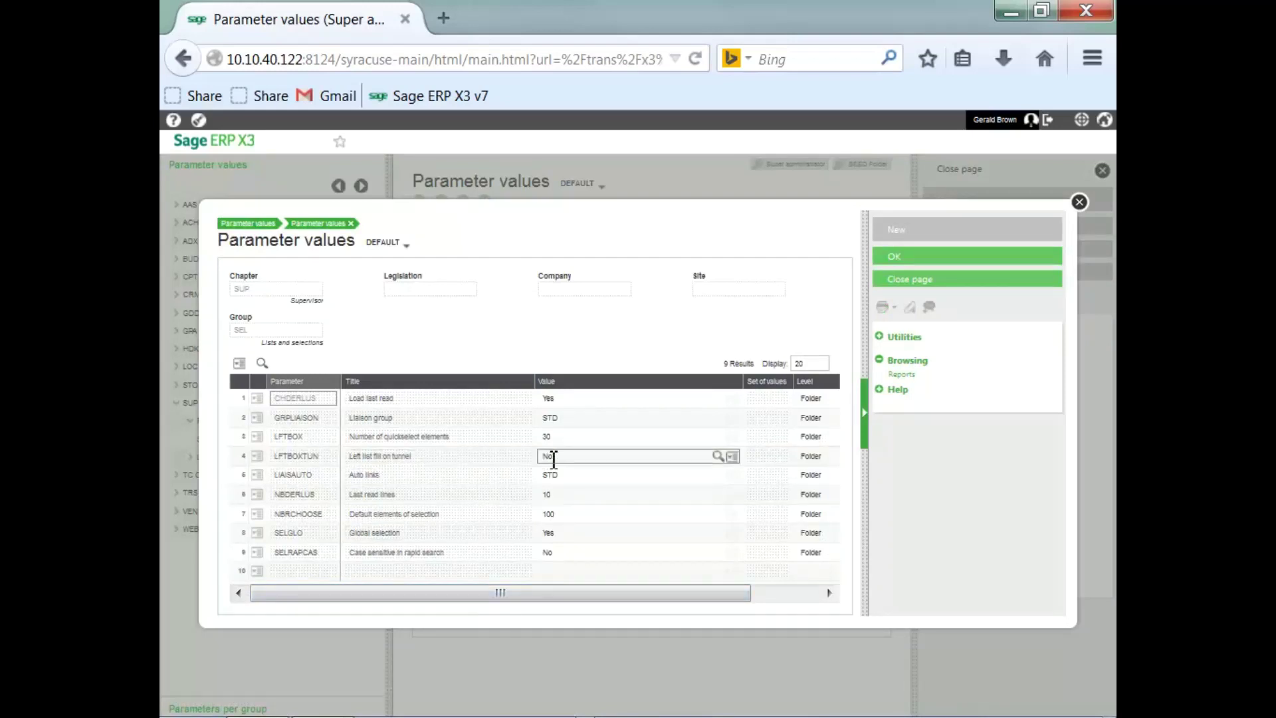
Change LFTBOXTUN from No to Yes, save the SUP parameters, and close the page.
click(718, 457)
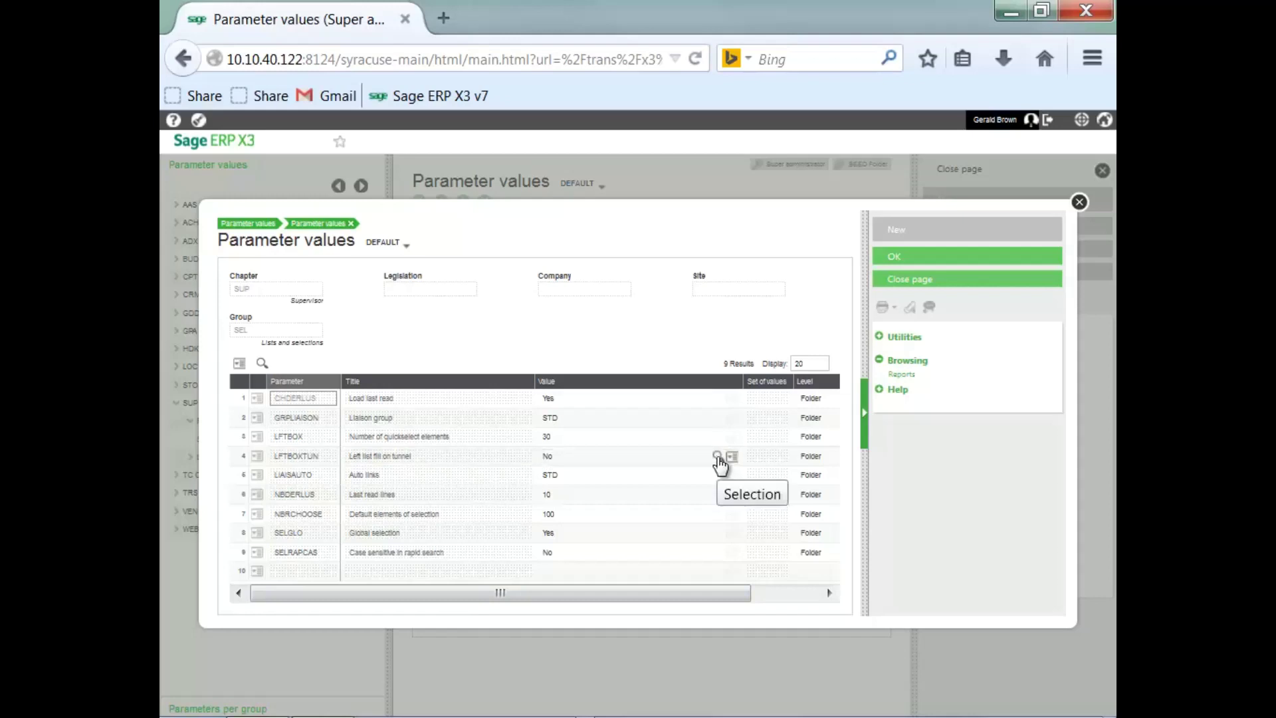
click(717, 457)
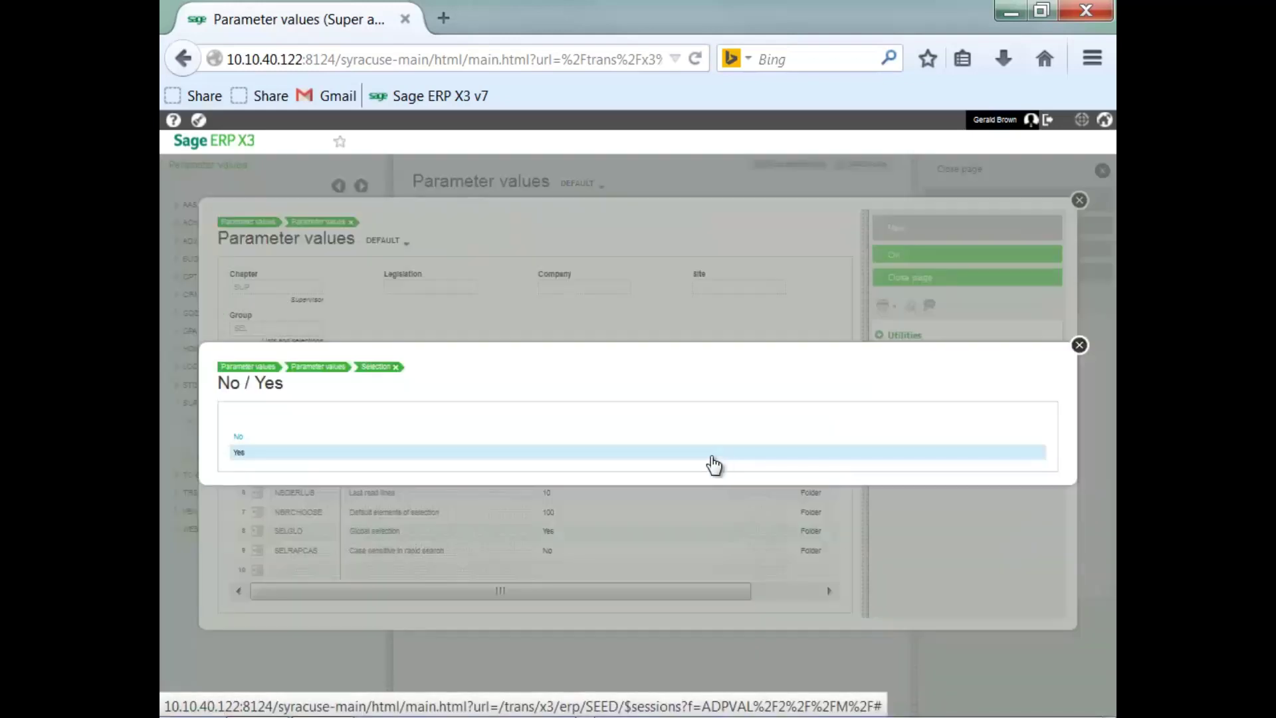
click(243, 459)
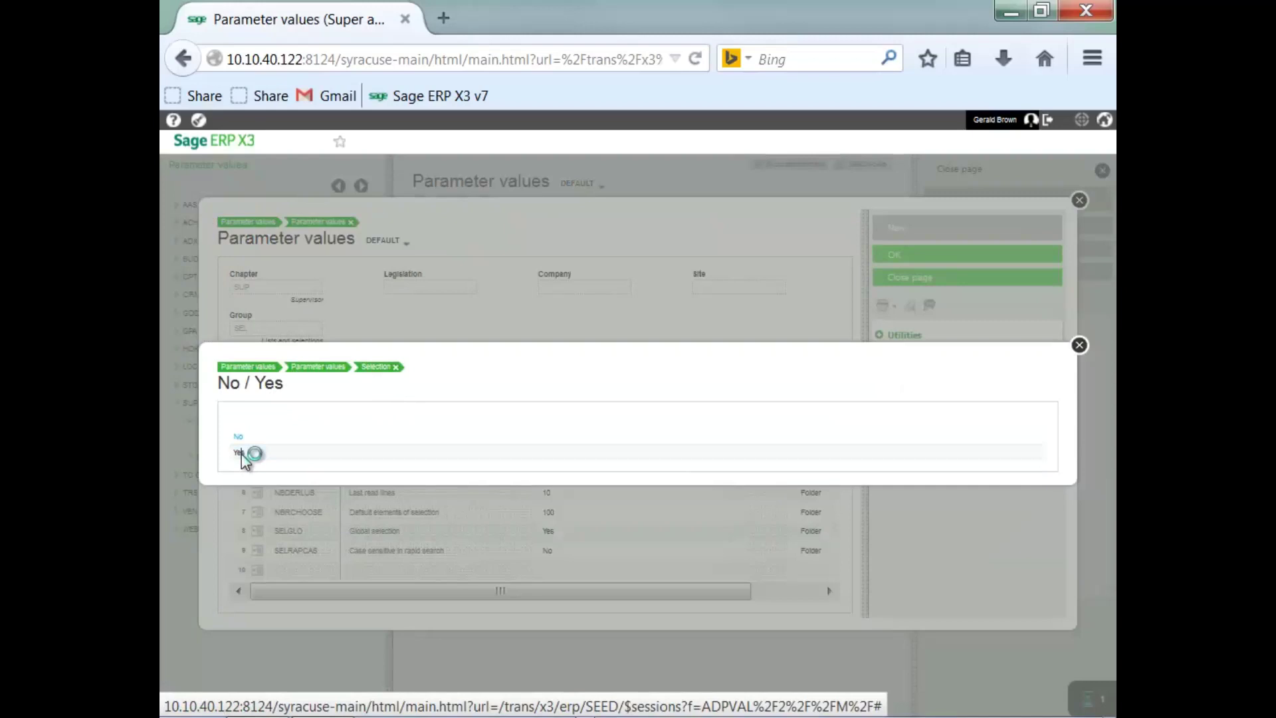
click(901, 255)
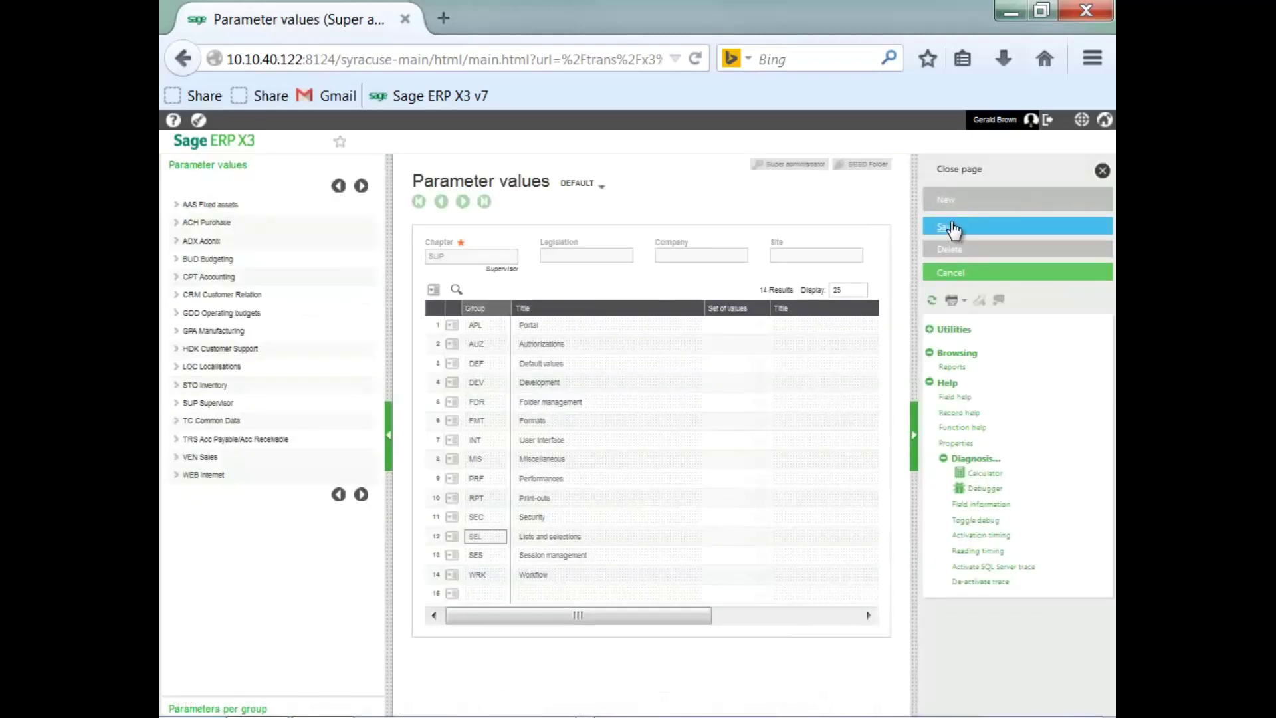
click(946, 227)
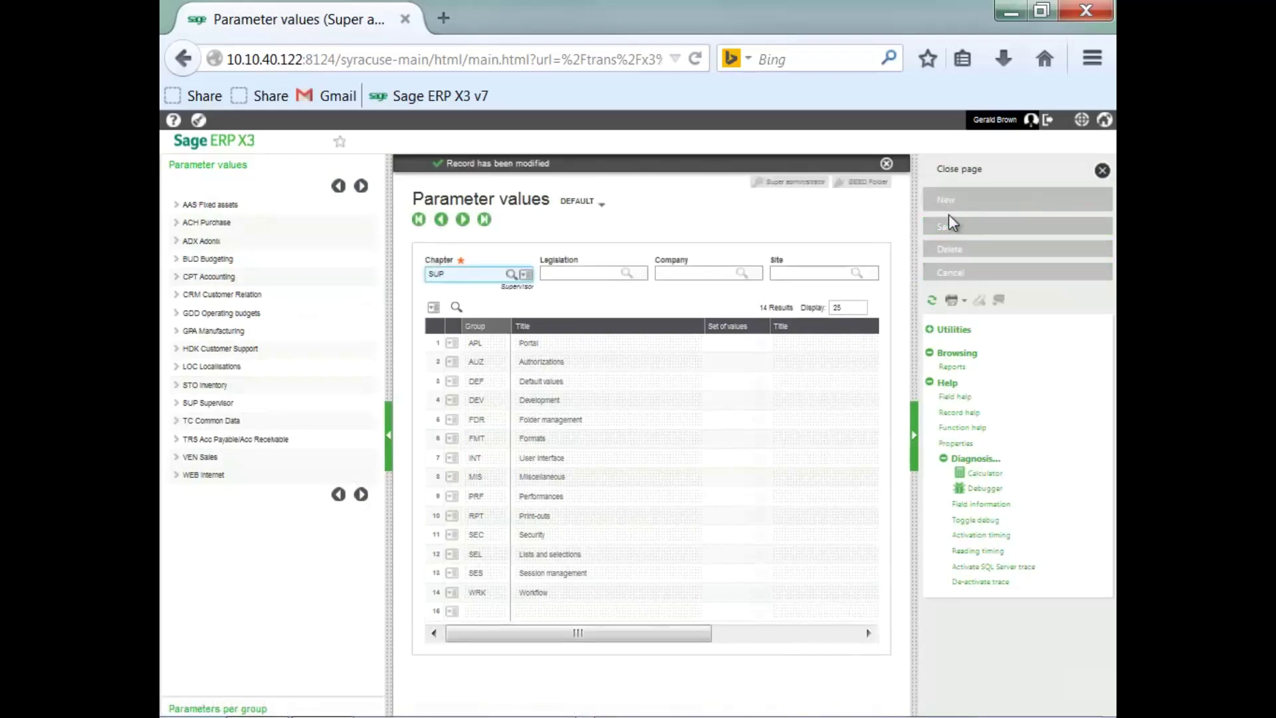
click(958, 171)
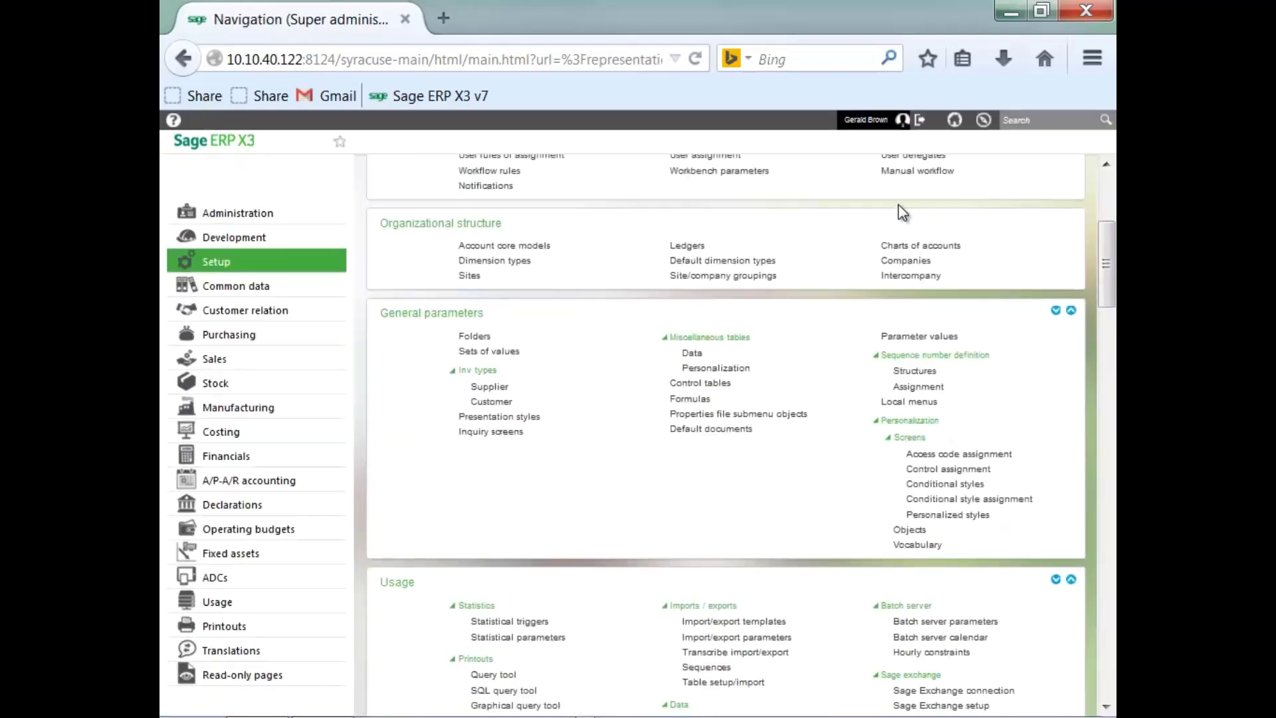
Scroll back to the top of the Navigation page and log out.
click(1108, 178)
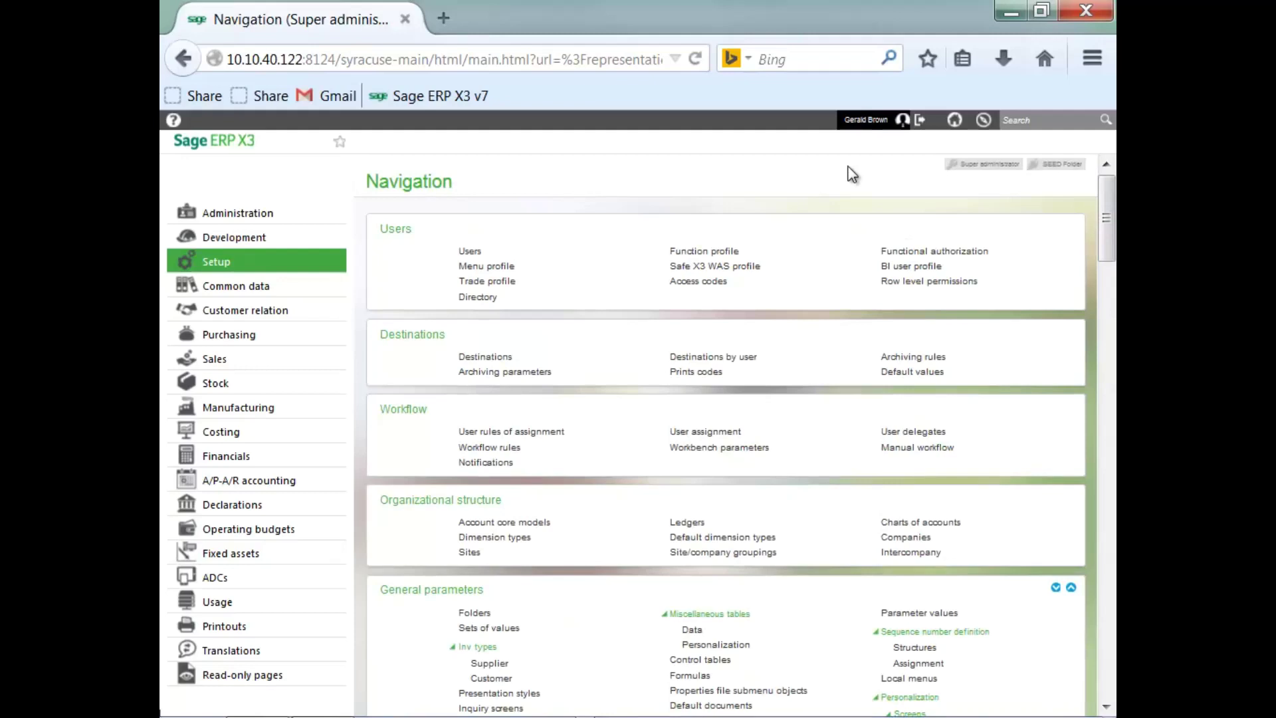
click(920, 121)
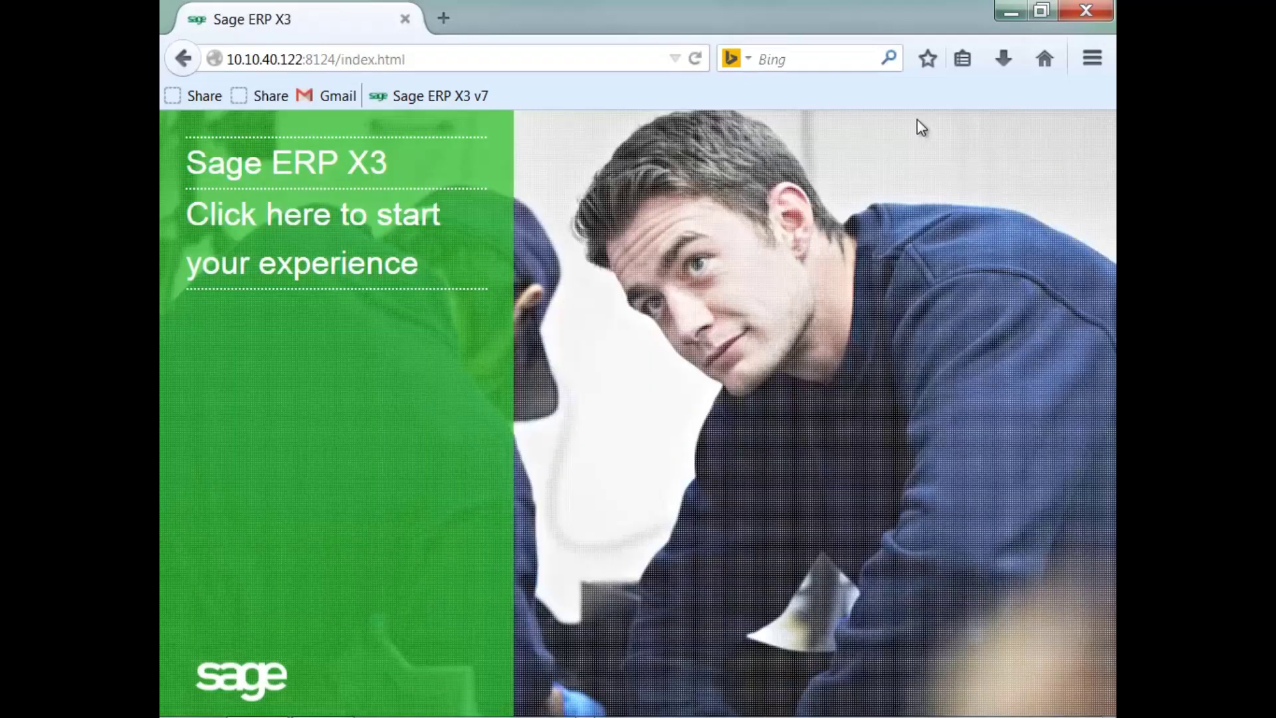
Sign back in with the admin account and dismiss the save-password prompt.
click(368, 221)
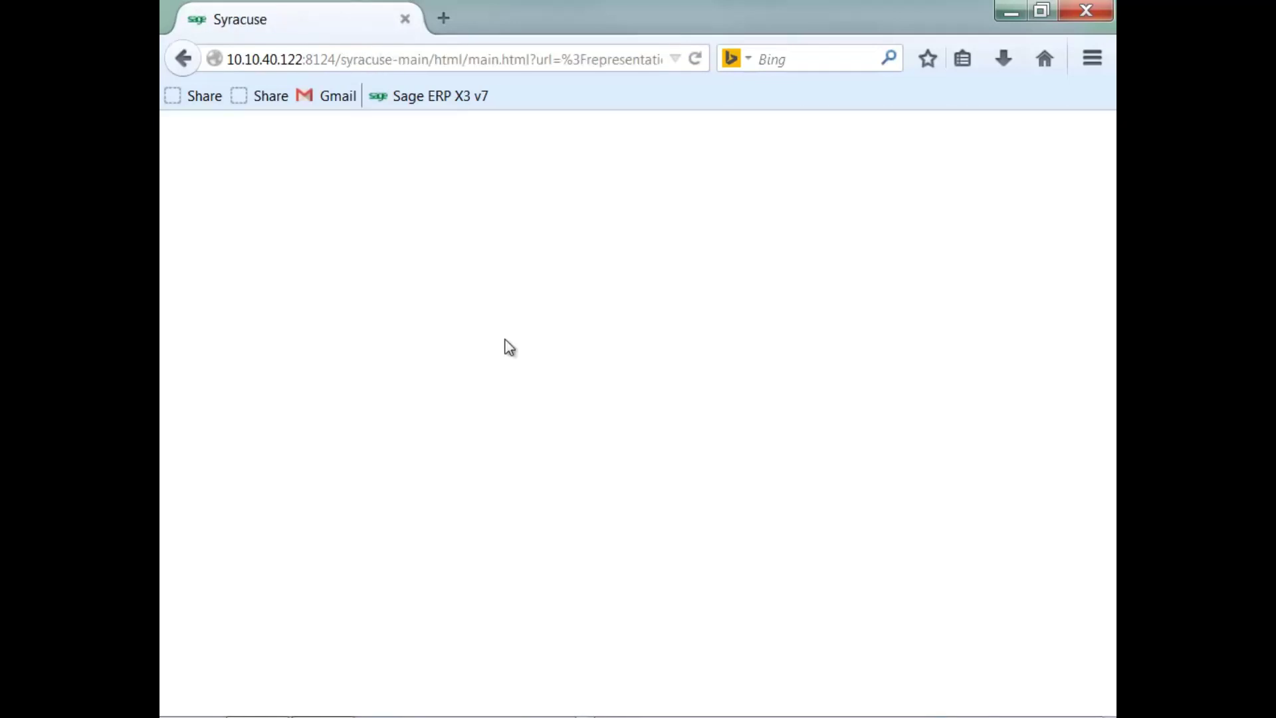
text(a)
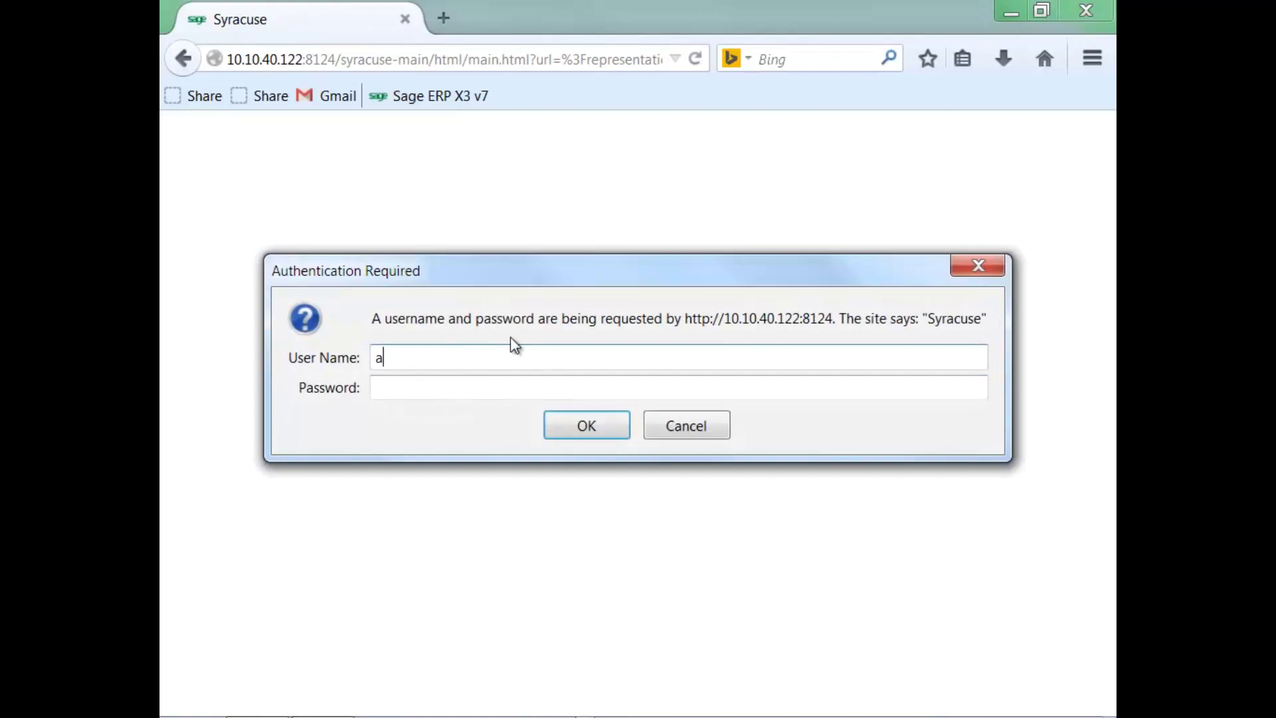
text(dmin)
key(Tab)
text(admin)
click(607, 431)
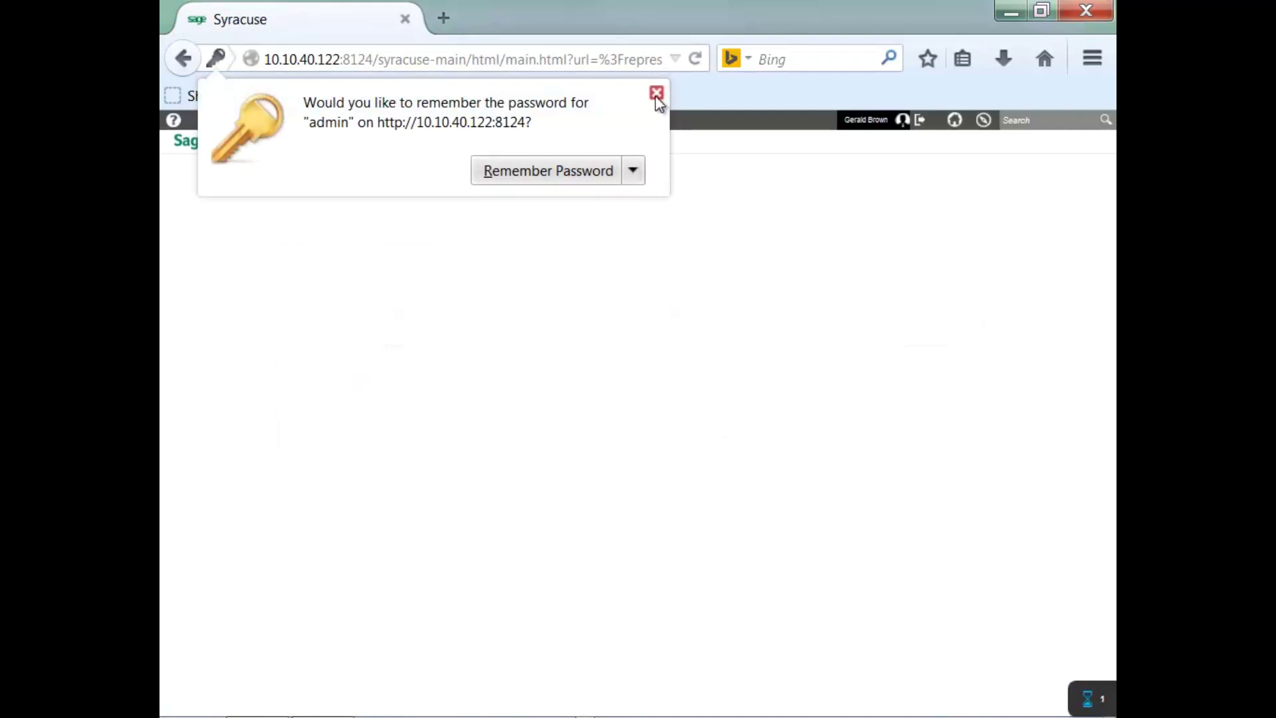
click(656, 97)
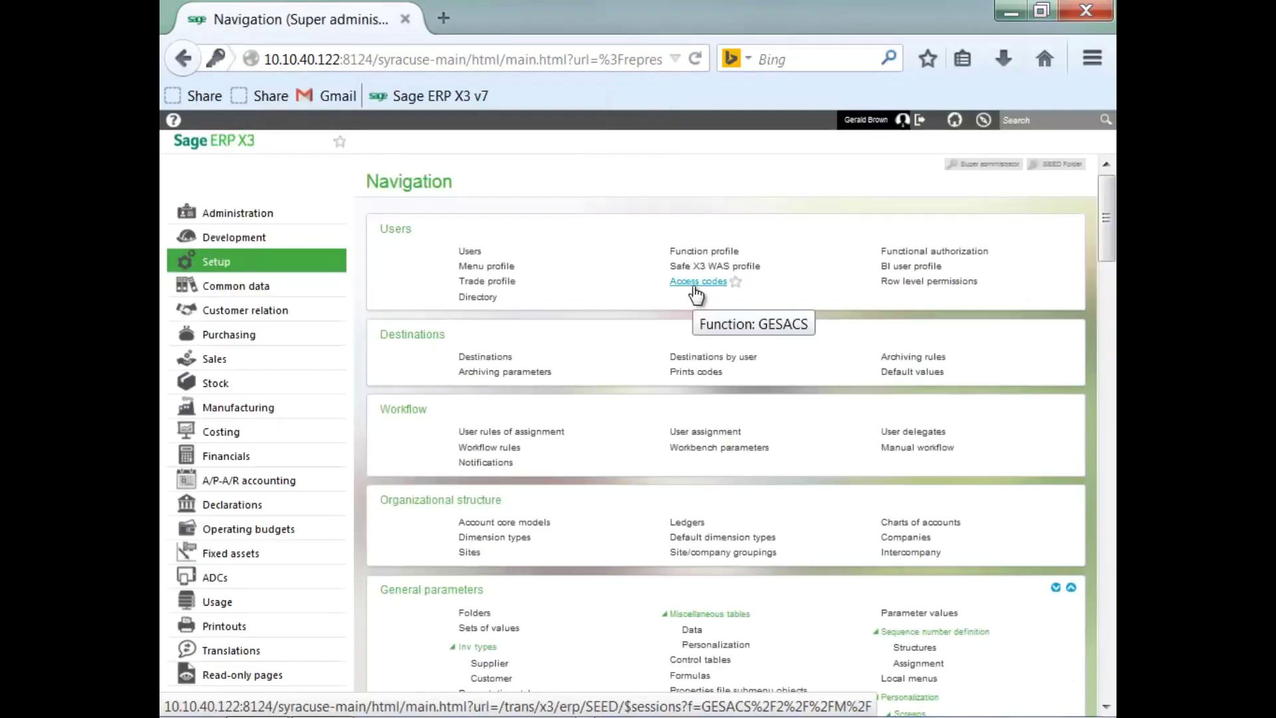
Reopen Customers from Common data's BPs section to see the filled customer list.
drag(1107, 227, 1106, 303)
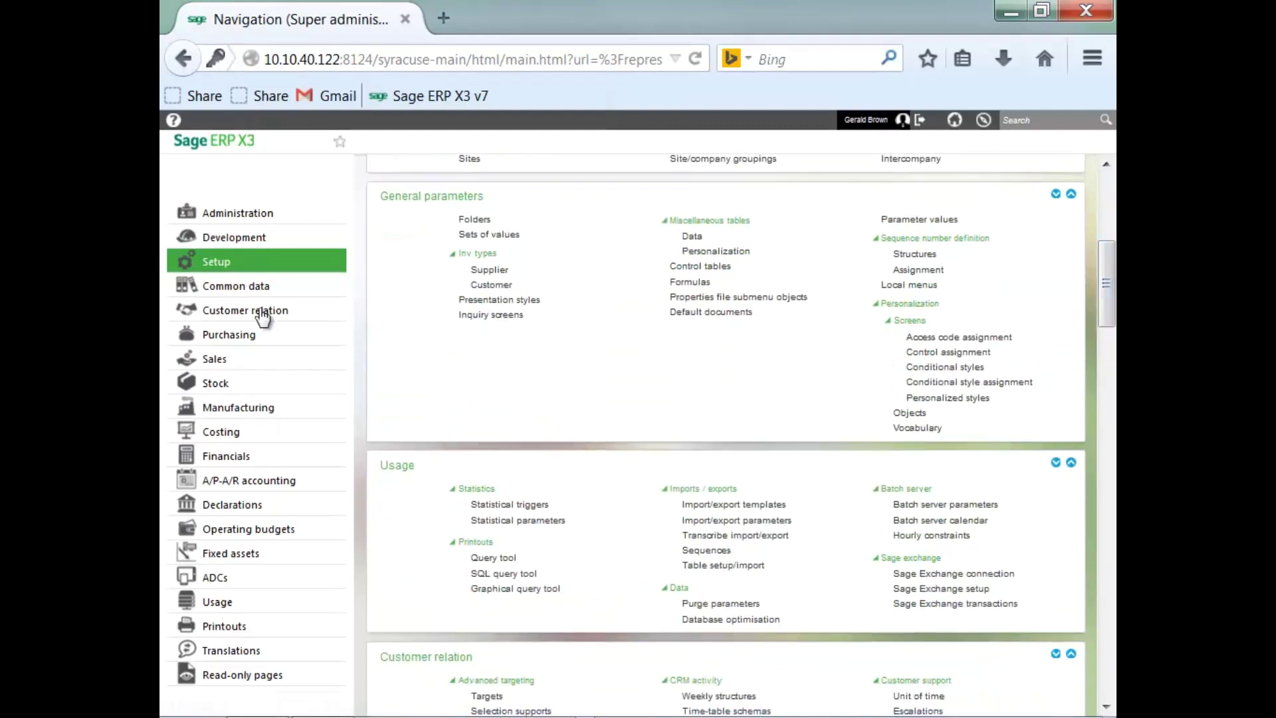
click(209, 287)
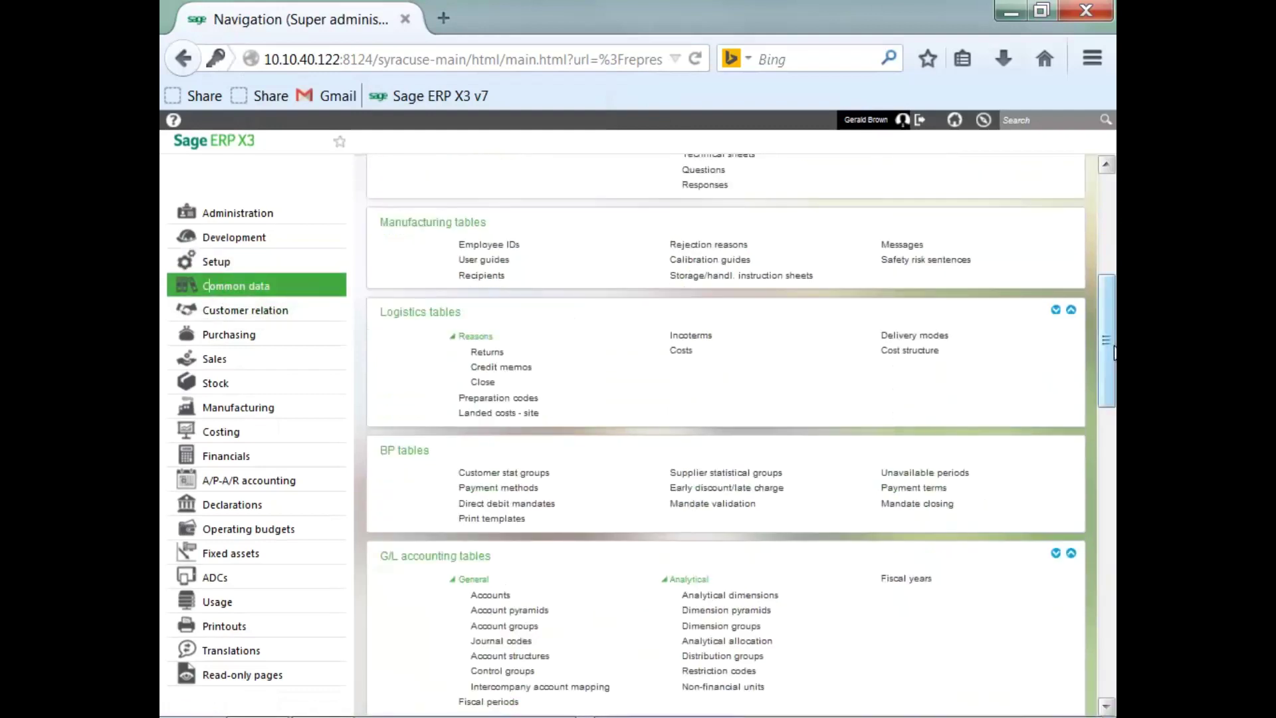
drag(1106, 346, 1106, 456)
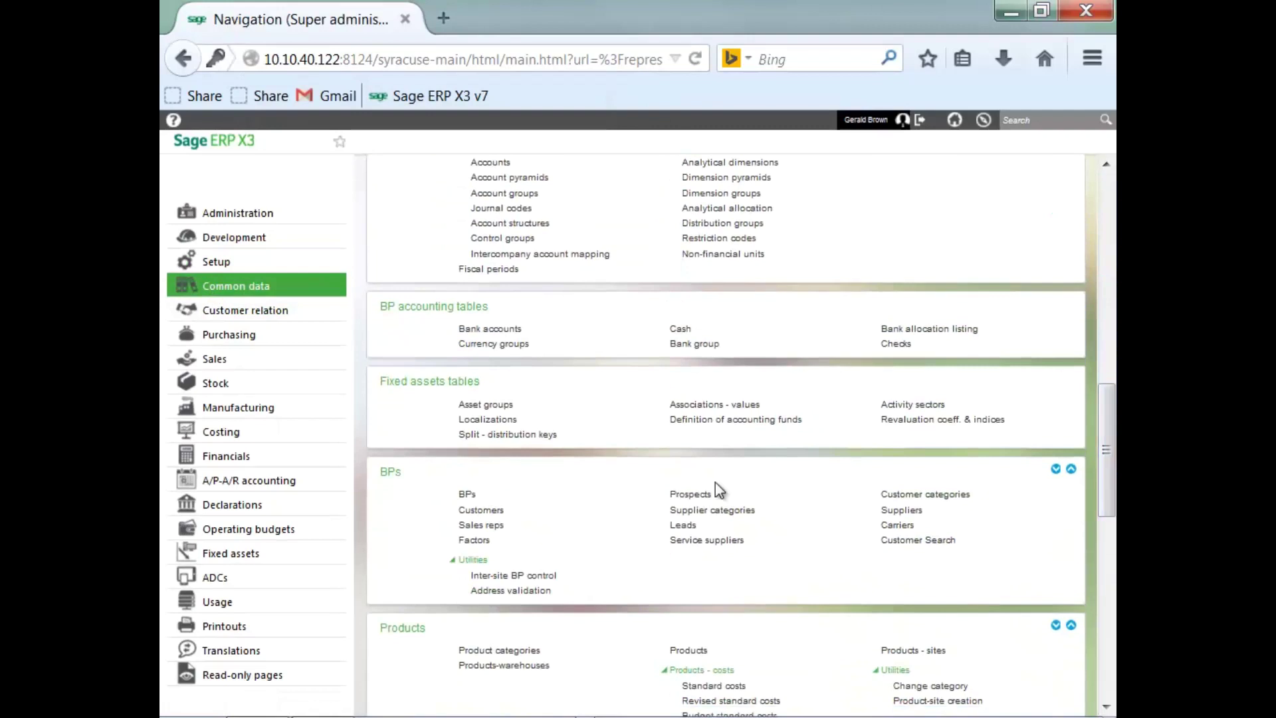
click(488, 513)
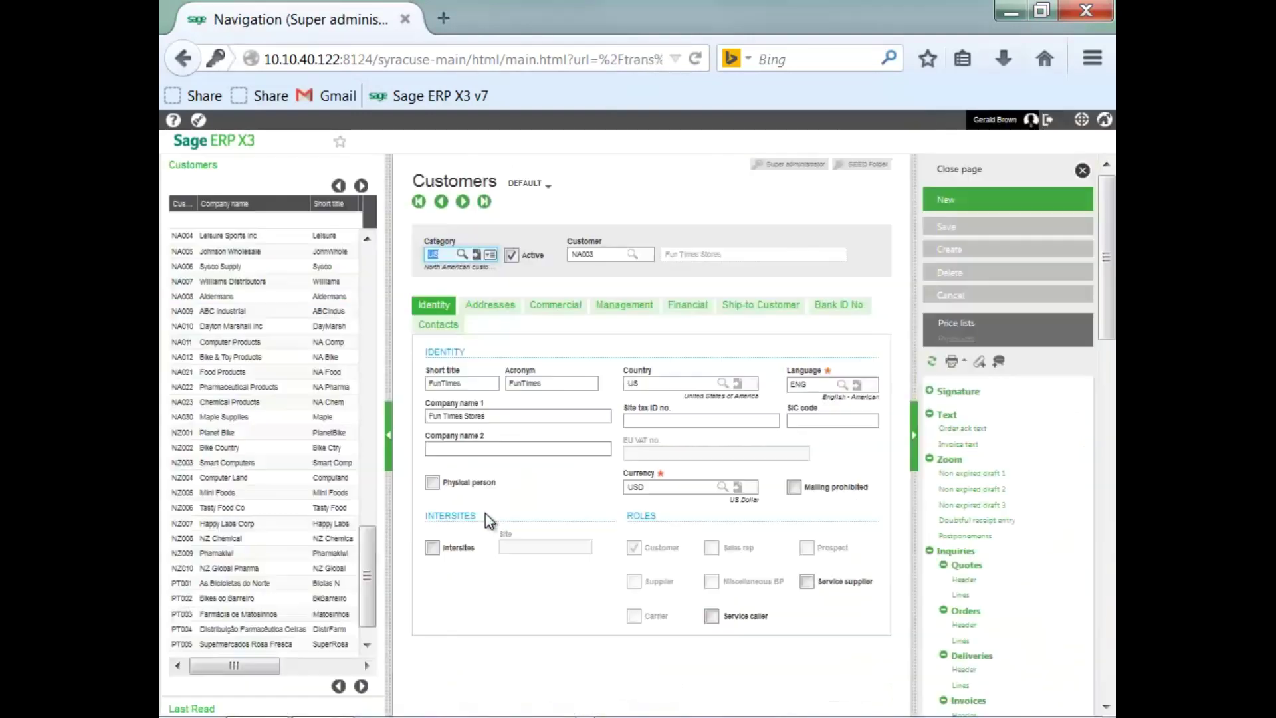
Tunnel from the Category field to check the full Customer categories list, then close both pages.
click(476, 259)
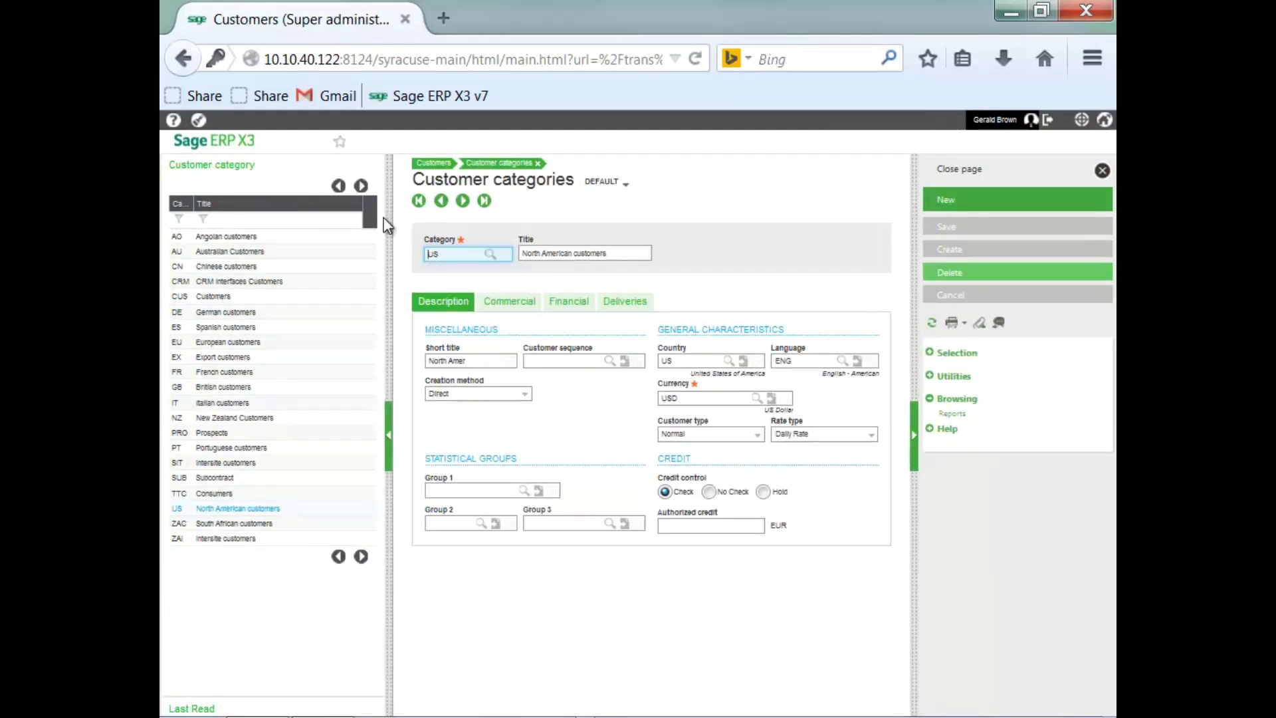
click(962, 172)
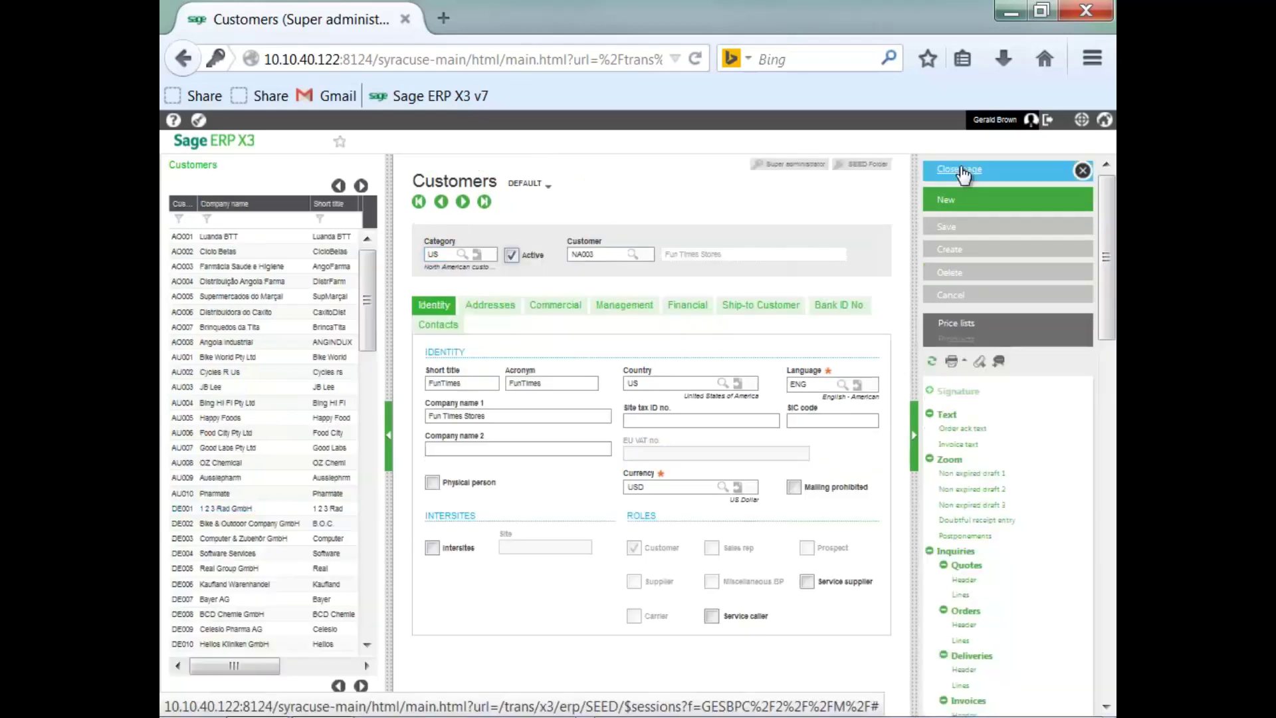
click(961, 172)
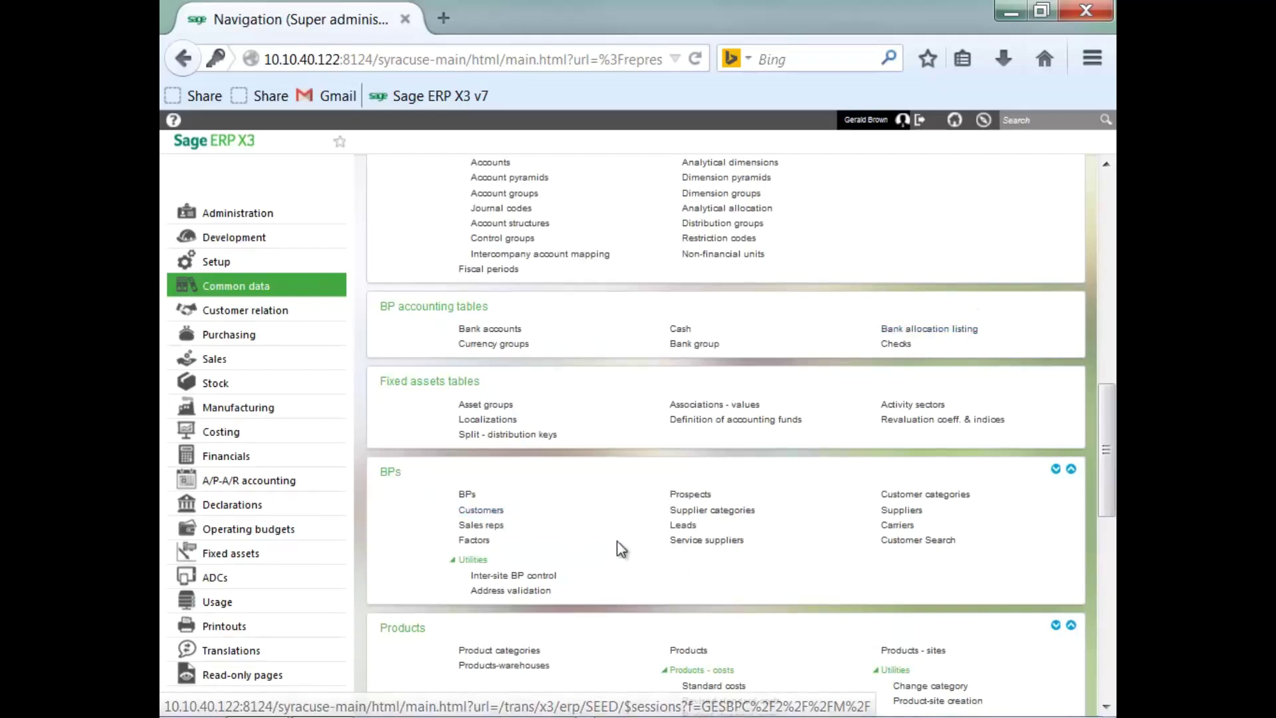
click(901, 512)
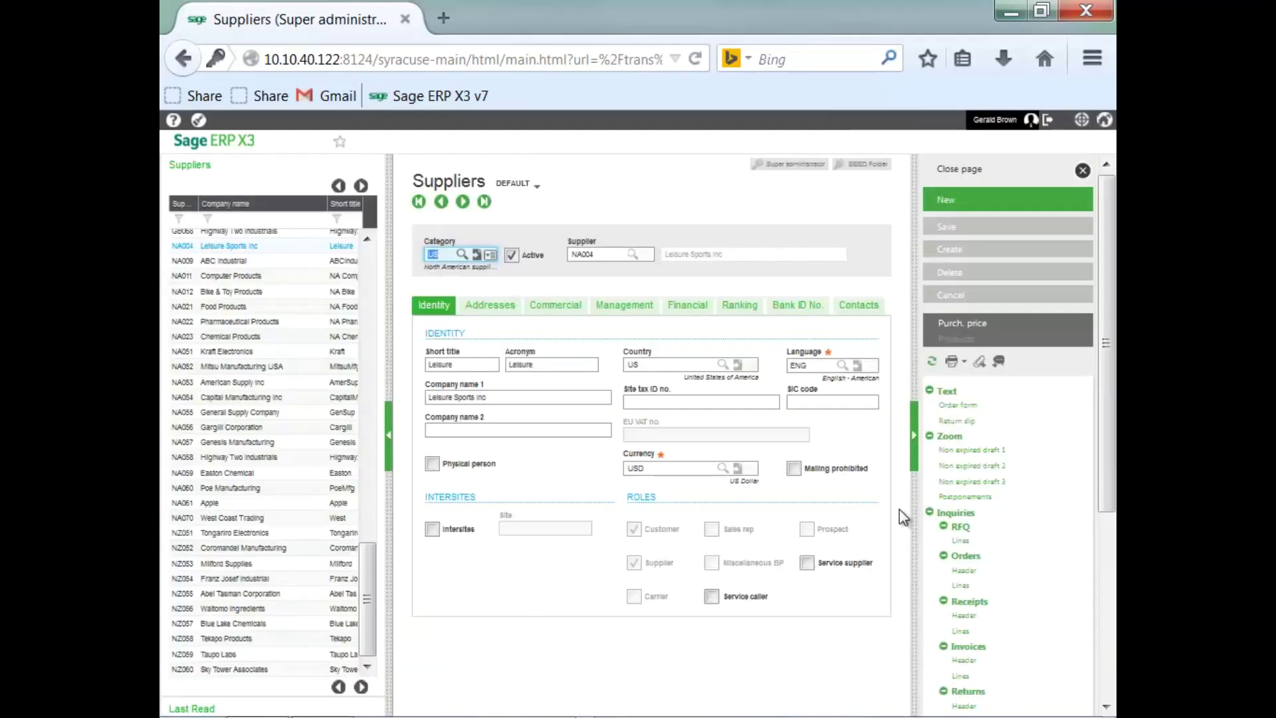
click(477, 256)
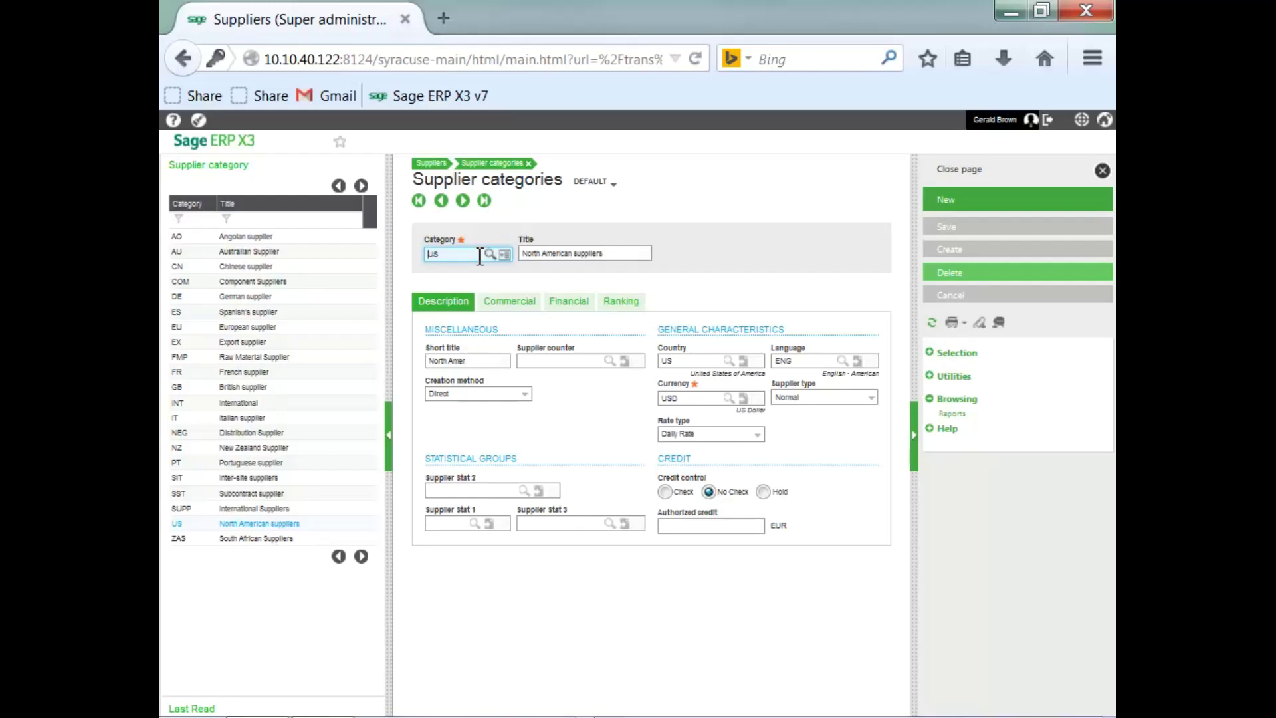
click(951, 170)
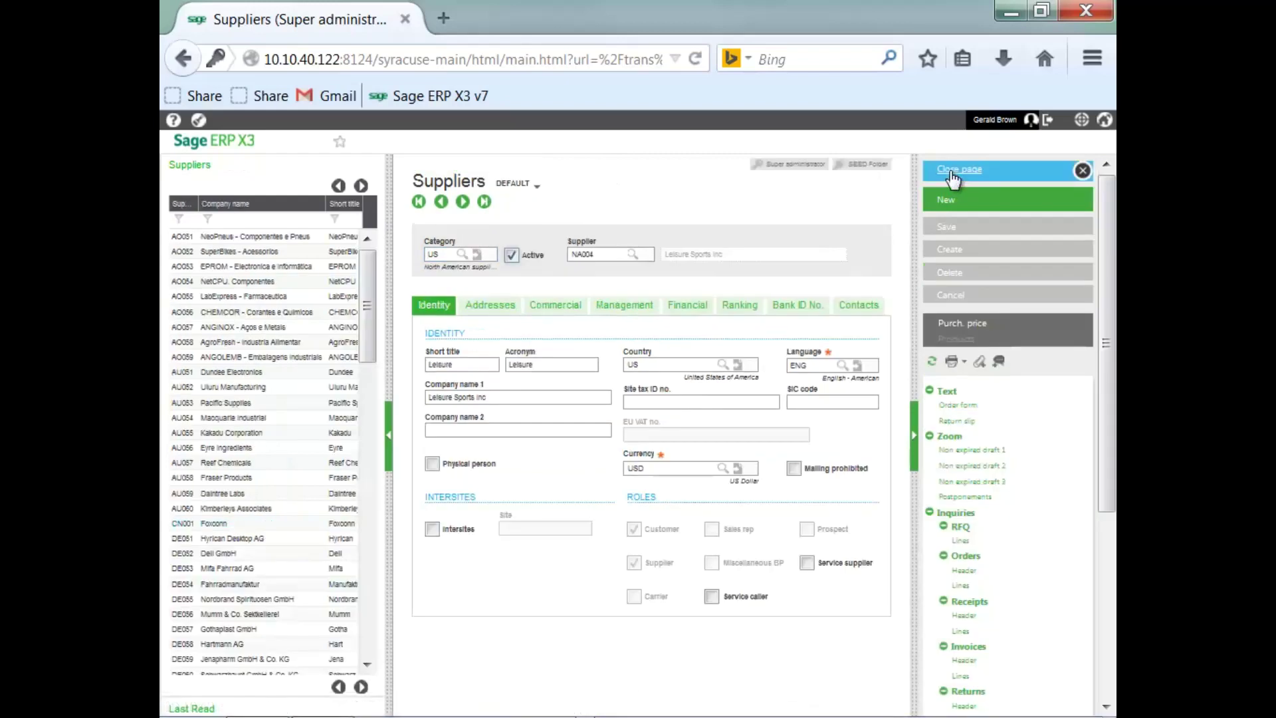
click(951, 170)
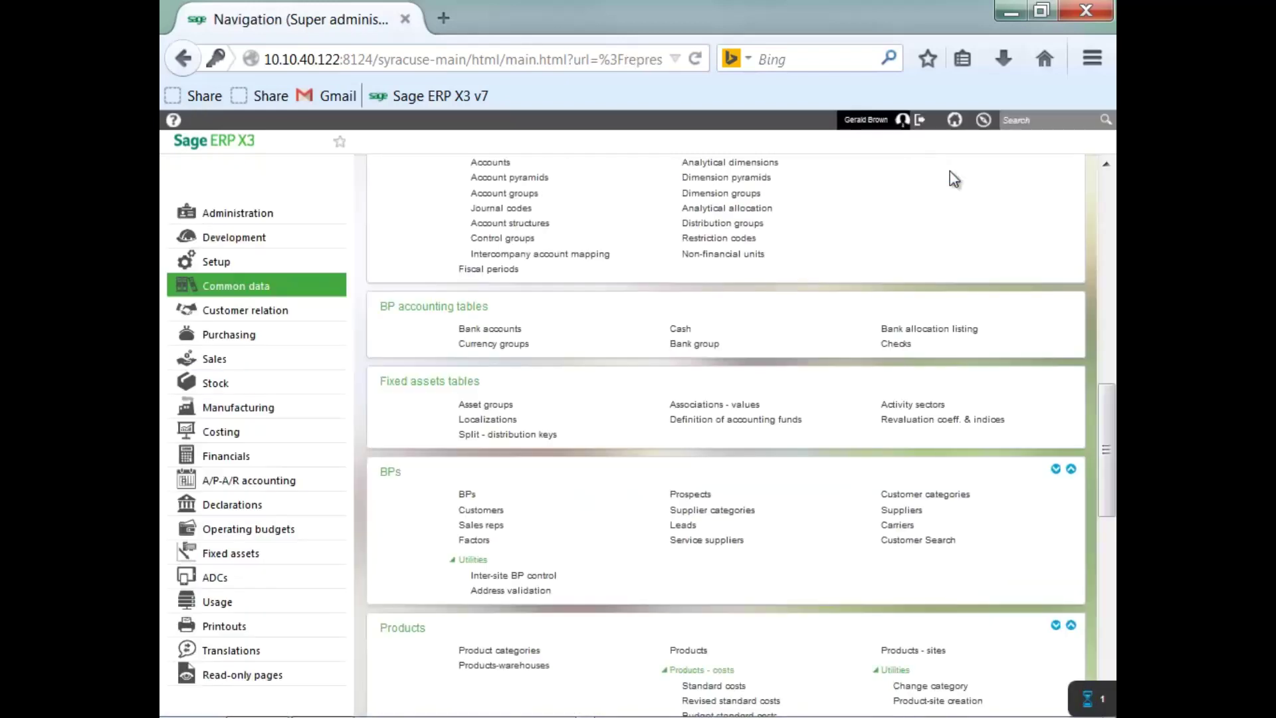